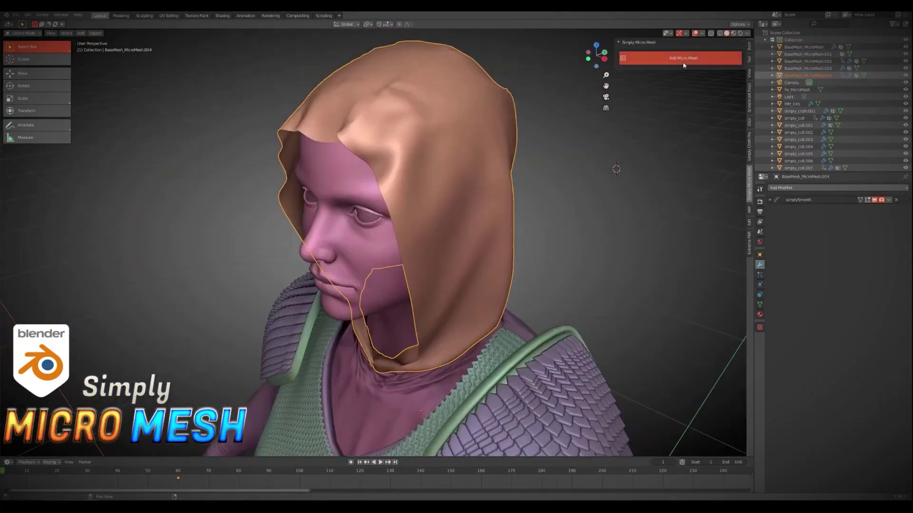
# - Add a micro mesh to the selected hood
pyautogui.click(684, 58)
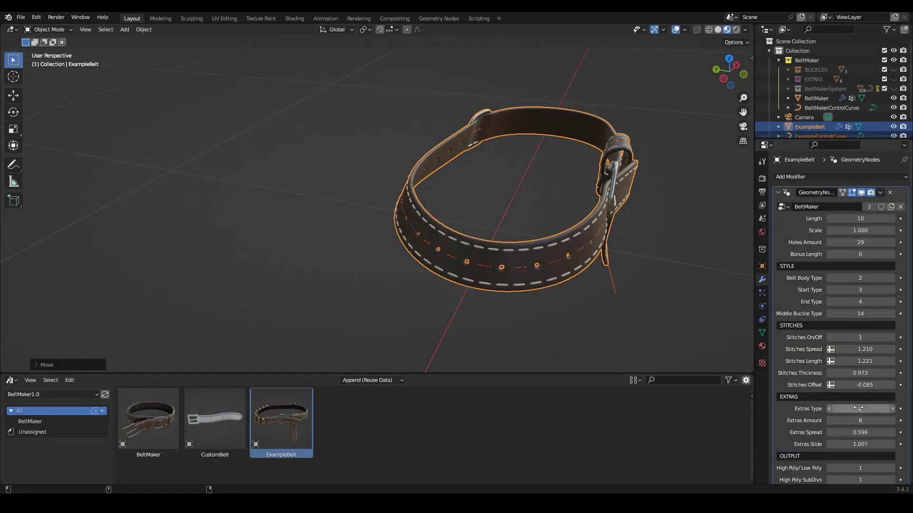
# - Adjust the extras settings of the example belt
pyautogui.moveTo(861, 421); pyautogui.dragTo(874, 418)
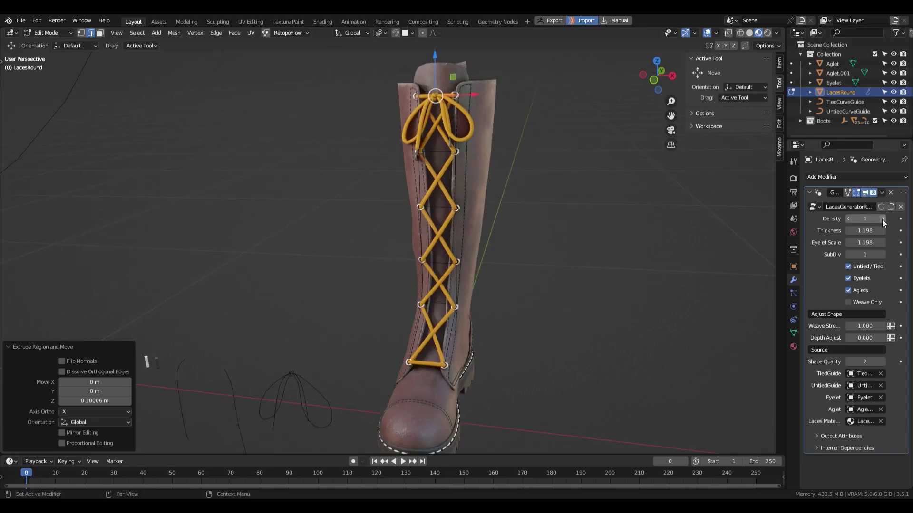
# - Increase the lace density on the tall boot by one
pyautogui.click(882, 219)
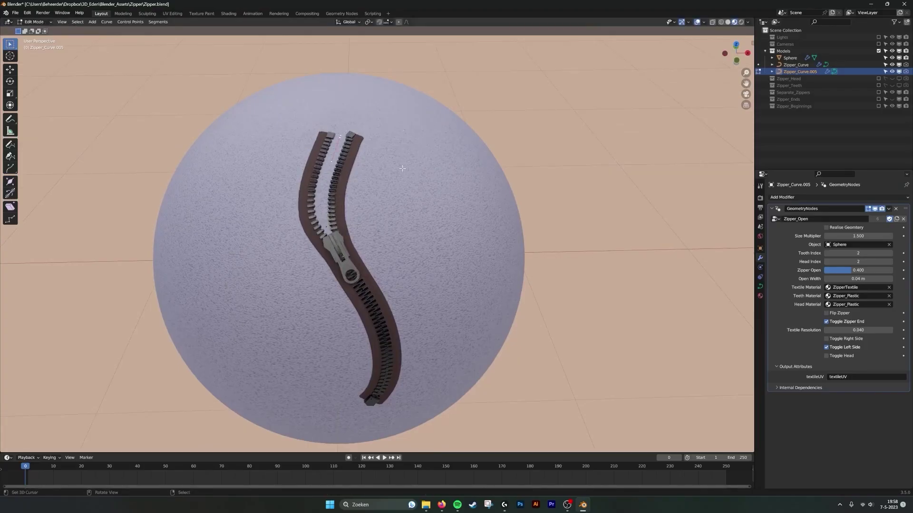
# - Inspect the slider and teeth of the zipper on the sphere up close
pyautogui.press('g')
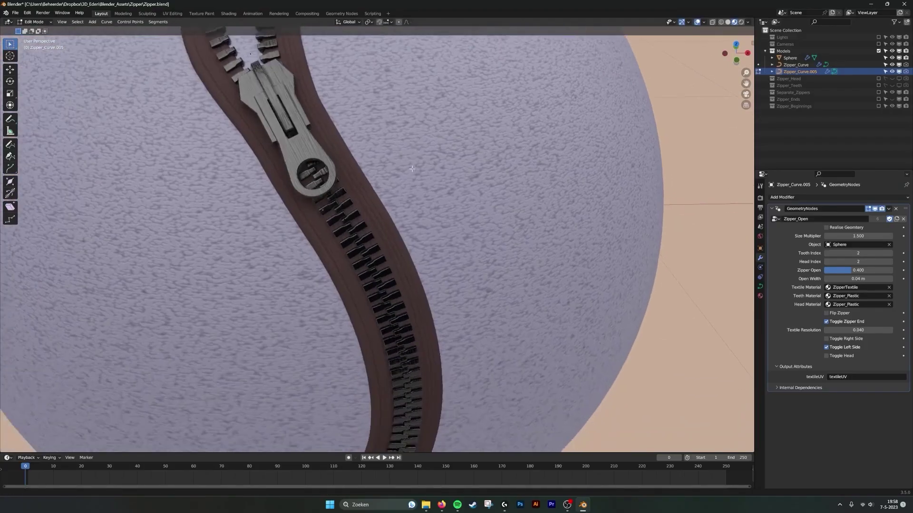
pyautogui.scroll(5, 385, 164)
pyautogui.scroll(-5, 378, 160)
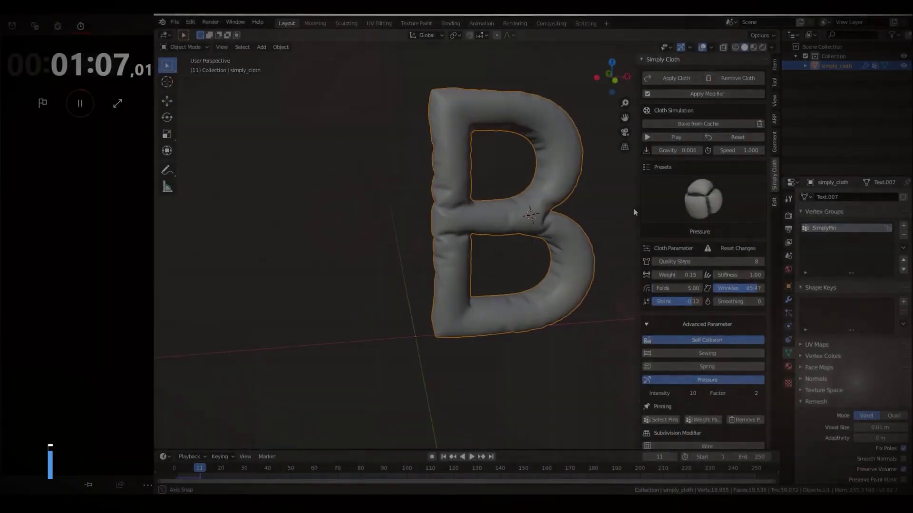
# - Assign the orange Material.001 to the inflated letter B and show the viewport in material preview shading
pyautogui.moveTo(634, 212); pyautogui.dragTo(585, 214, button='middle')
pyautogui.click(788, 367)
pyautogui.click(806, 237)
pyautogui.click(720, 261)
pyautogui.click(754, 47)
# - Play the cloth simulation of the letter B and adjust its shrink value
pyautogui.scroll(4, 507, 238)
pyautogui.click(675, 137)
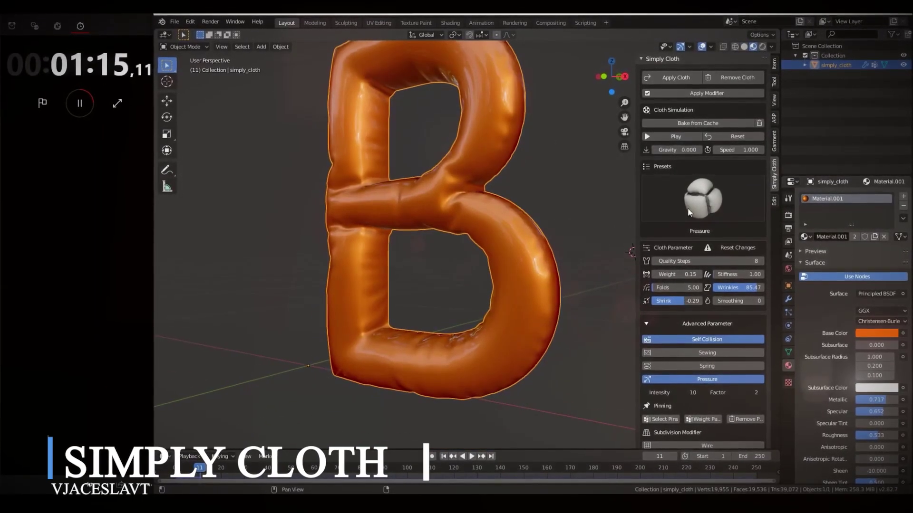
pyautogui.moveTo(684, 302)
pyautogui.mouseDown()
pyautogui.moveTo(675, 301)
pyautogui.moveTo(684, 300)
pyautogui.mouseUp()
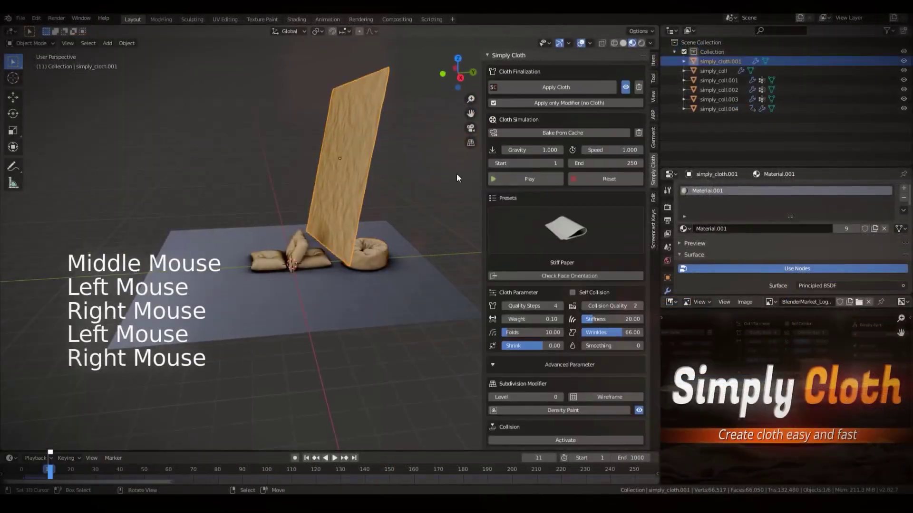
# - Examine the upright stiff paper sheet and the cushions beneath it during the cloth simulation
pyautogui.moveTo(456, 173); pyautogui.dragTo(357, 210, button='middle')
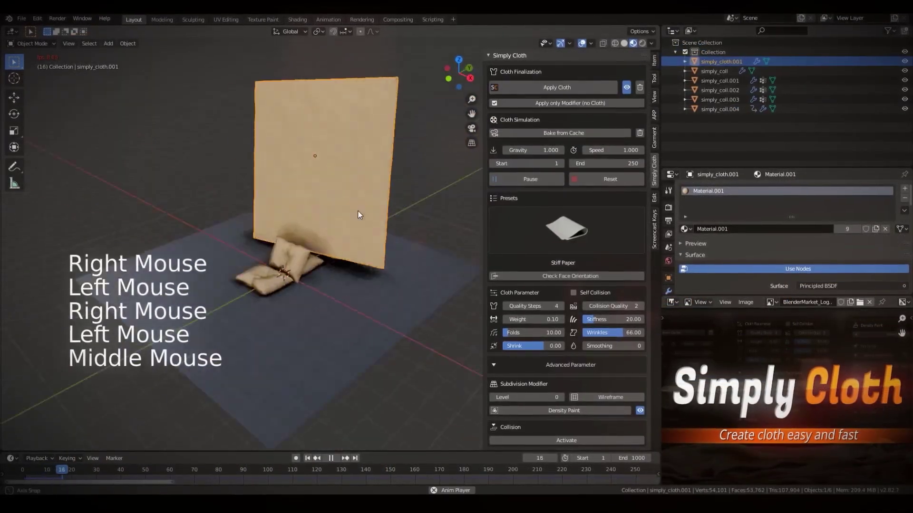
pyautogui.scroll(3, 361, 208)
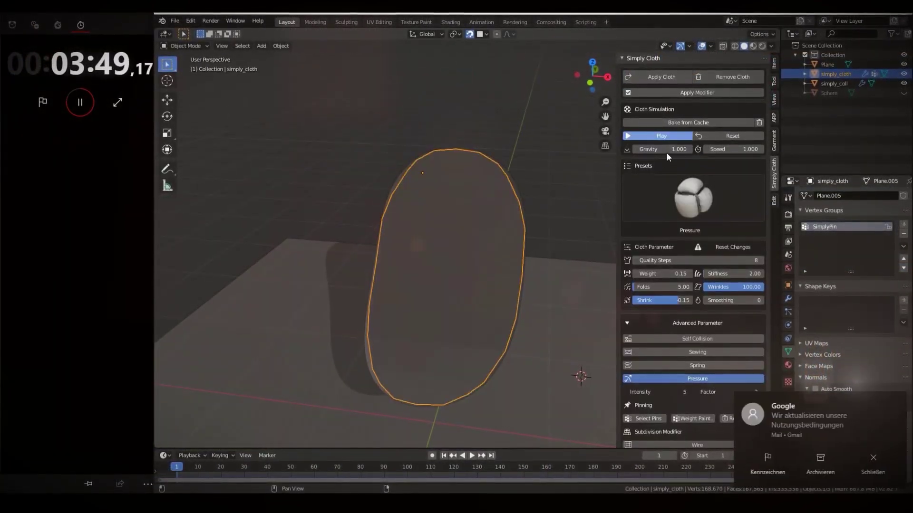
# - Un-subdivide the quilted cushion and run its pressure simulation with intensity 8 and factor 5, pausing at about frame 11
pyautogui.click(662, 136)
pyautogui.click(658, 136)
pyautogui.scroll(-3, 660, 136)
pyautogui.click(737, 405)
pyautogui.click(662, 82)
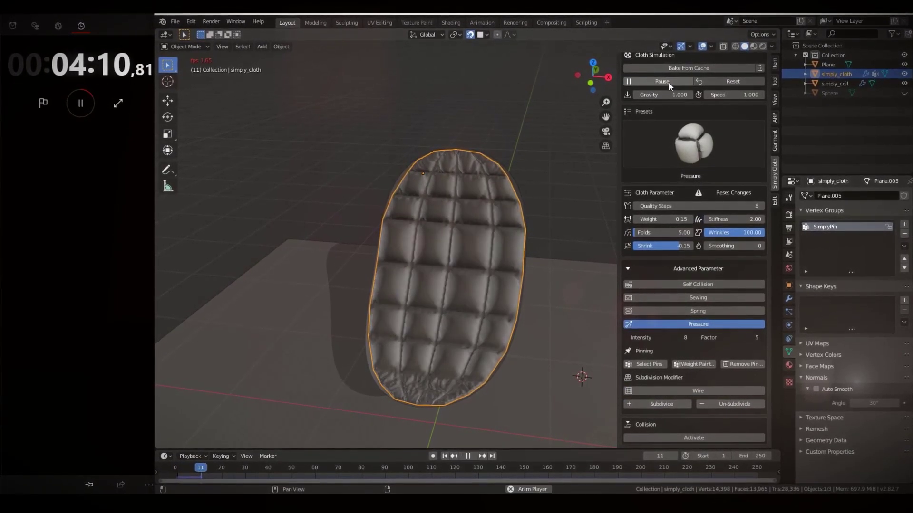
pyautogui.click(668, 83)
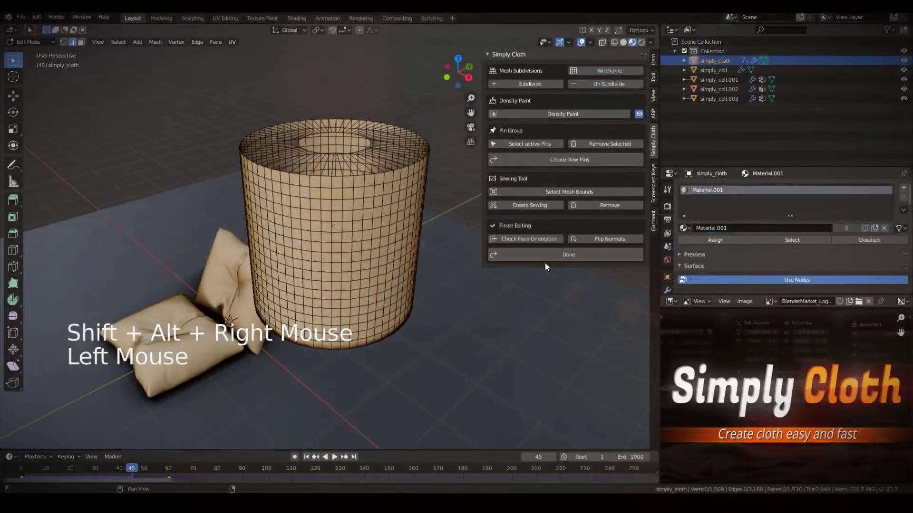
# - Finish editing the cylinder mesh and run its cloth simulation with the Spring Standard preset
pyautogui.click(545, 263)
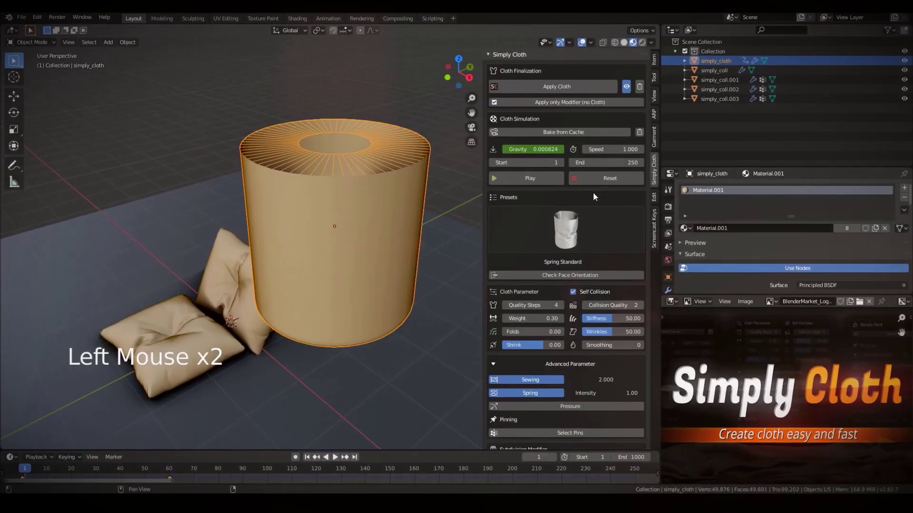
pyautogui.click(529, 179)
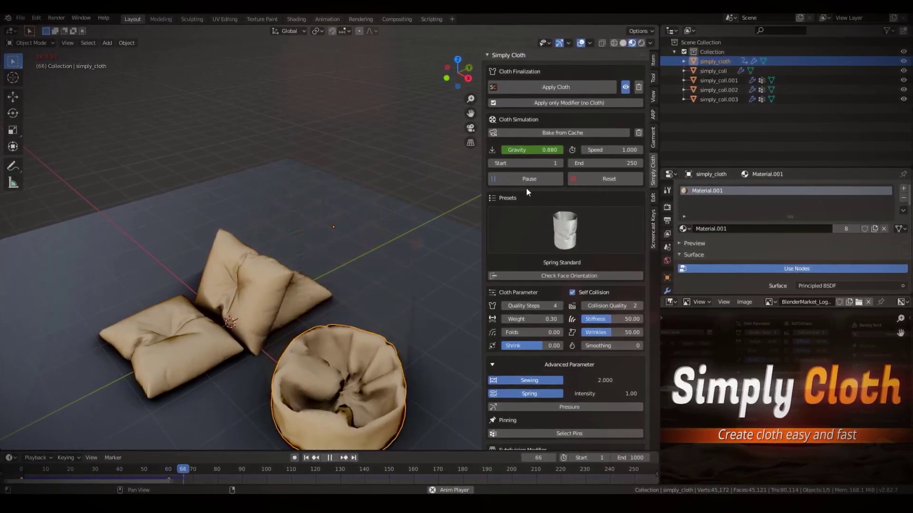
pyautogui.click(565, 231)
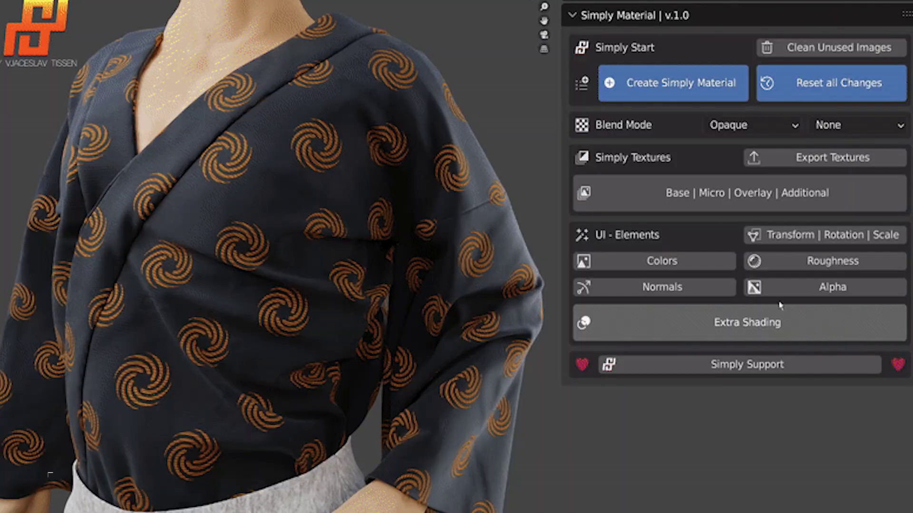
# - Enable extra shading on the dark kimono and add the Wearing effect, adjusting its color ramp
pyautogui.click(780, 309)
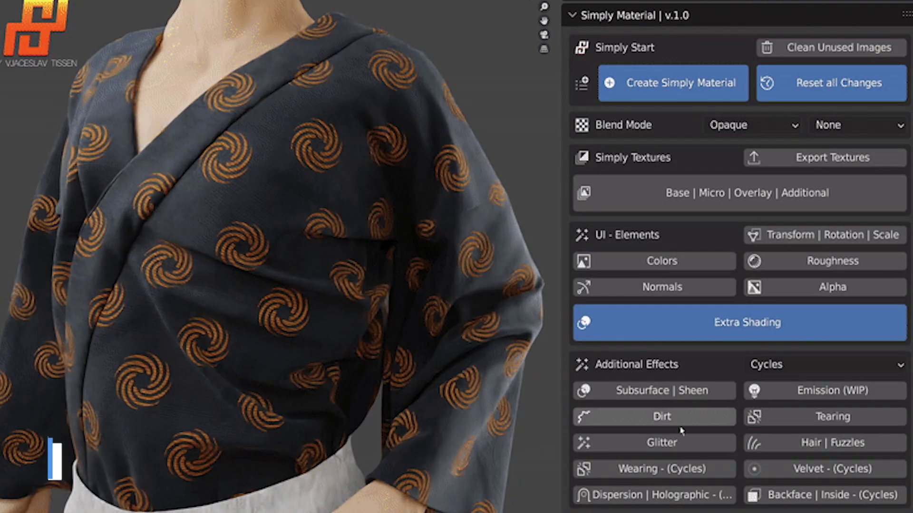
pyautogui.click(686, 466)
pyautogui.scroll(-5, 686, 466)
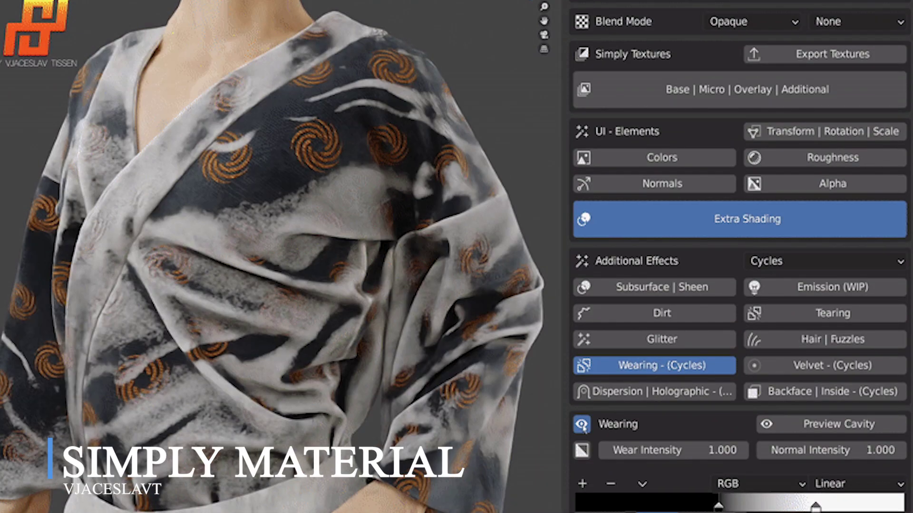
pyautogui.click(816, 487)
pyautogui.click(825, 503)
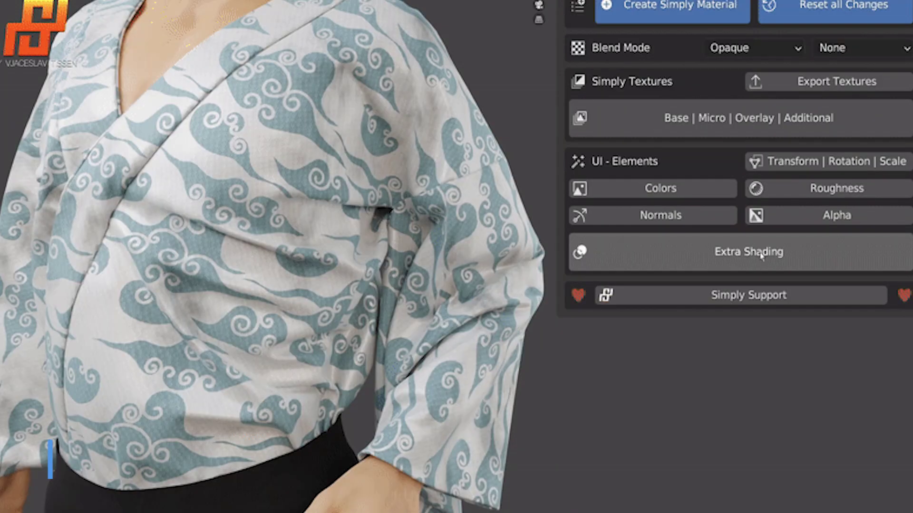
# - Enable extra shading on the cloud-patterned kimono and add the Tearing effect, raising its tear intensity
pyautogui.click(762, 257)
pyautogui.click(806, 359)
pyautogui.scroll(-4, 795, 334)
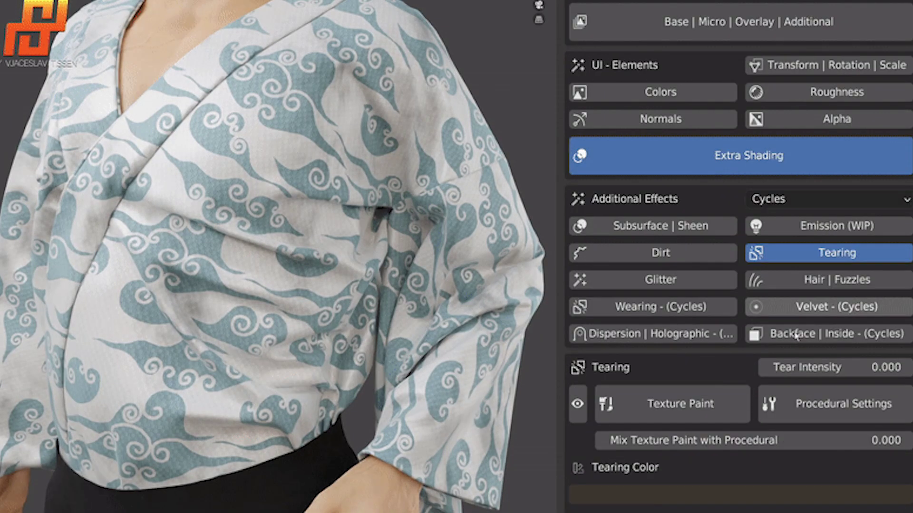
pyautogui.moveTo(858, 290); pyautogui.dragTo(910, 290)
pyautogui.scroll(-2, 737, 494)
pyautogui.moveTo(737, 473)
pyautogui.mouseDown()
pyautogui.moveTo(759, 473)
pyautogui.moveTo(709, 476)
pyautogui.moveTo(768, 474)
pyautogui.moveTo(735, 474)
pyautogui.mouseUp()
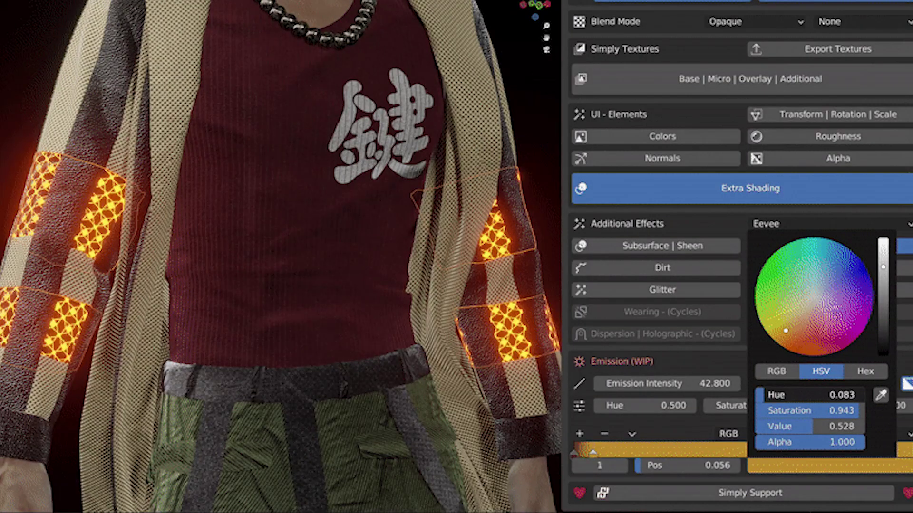
# - Adjust the hue of the emission color on the glowing sleeve pattern
pyautogui.moveTo(764, 395); pyautogui.dragTo(813, 395)
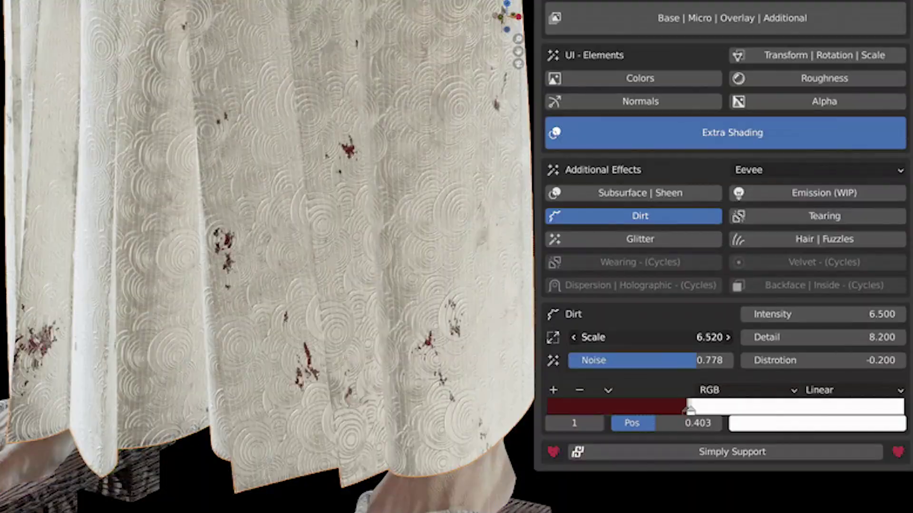
# - Adjust the scale of the Dirt effect on the white skirt fabric
pyautogui.moveTo(652, 337); pyautogui.dragTo(698, 337)
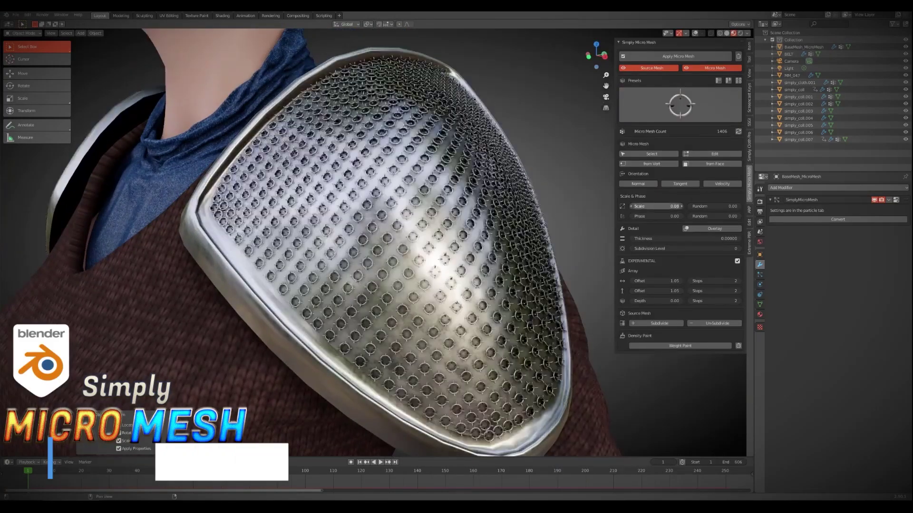
# - Open the micro mesh presets for the shoulder armor
pyautogui.click(681, 114)
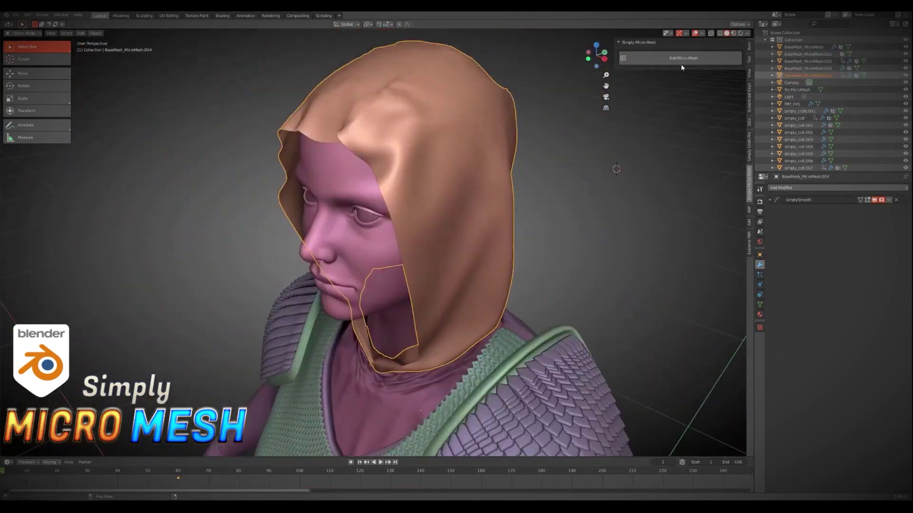
# - Add a micro mesh to the hood covering the character's head
pyautogui.click(682, 58)
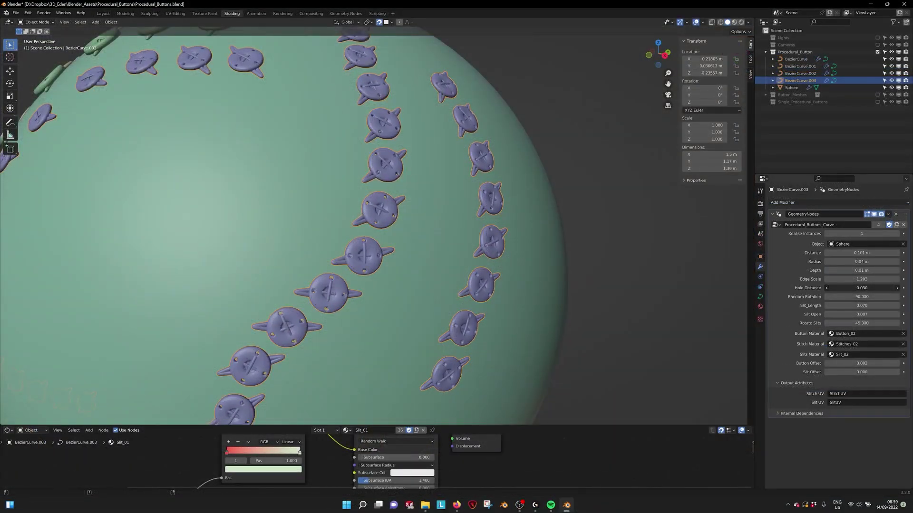
# - Lower the hole distance of the procedural buttons along the selected curve
pyautogui.moveTo(862, 288); pyautogui.dragTo(841, 287)
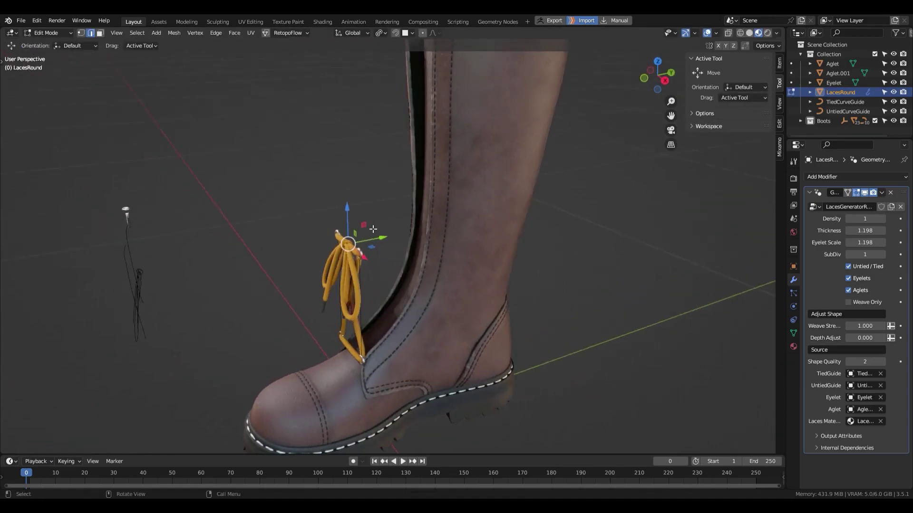
# - Move the selected lace edge onto the boot, about 0.092 m in Y, -0.069 m in Z and 0.011 m in X
pyautogui.press('g')
pyautogui.hotkey('shift', 'x')
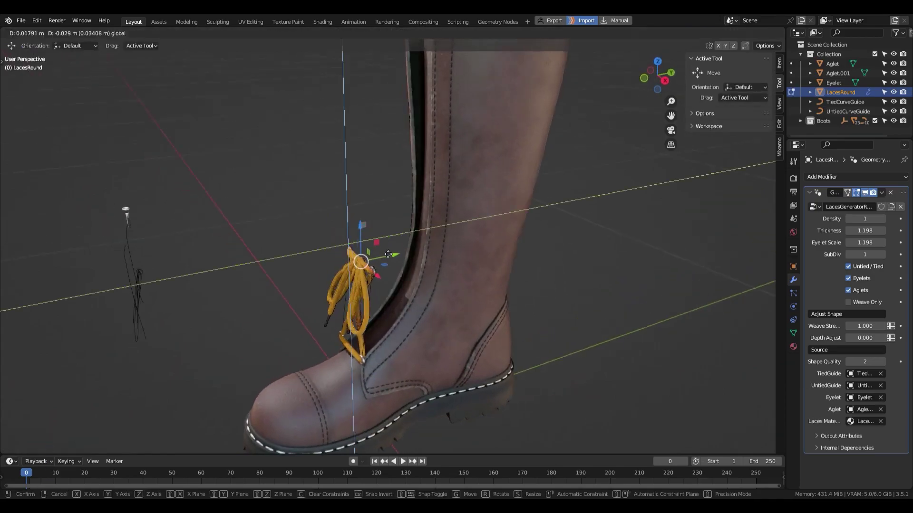
pyautogui.click(430, 265)
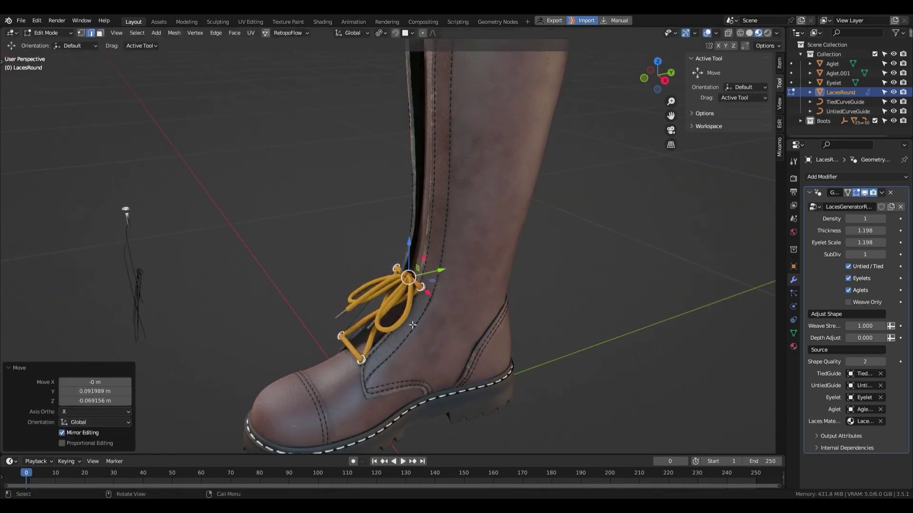
pyautogui.moveTo(430, 265); pyautogui.dragTo(493, 315, button='middle')
pyautogui.press('g')
pyautogui.press('x')
pyautogui.click(537, 334)
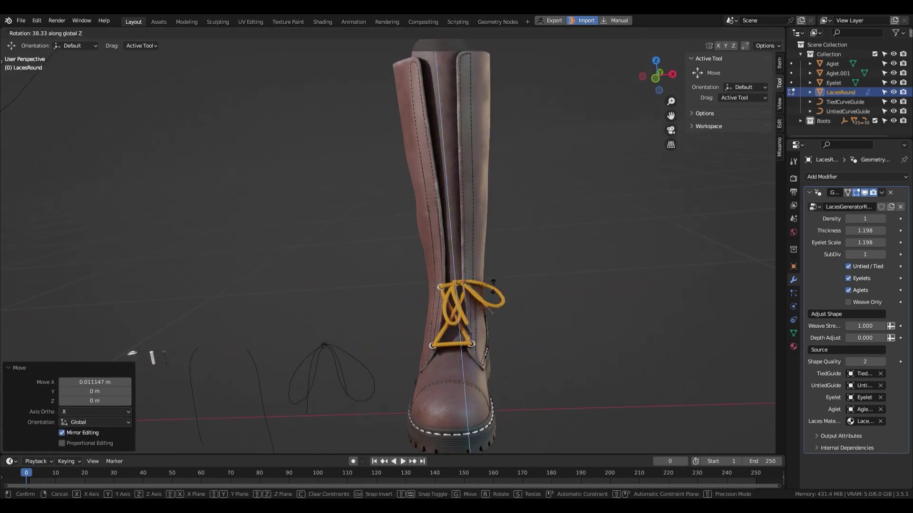
# - Orient the lace edge and extrude it repeatedly up the boot shaft along its front opening
pyautogui.press('Escape')
pyautogui.click(533, 292)
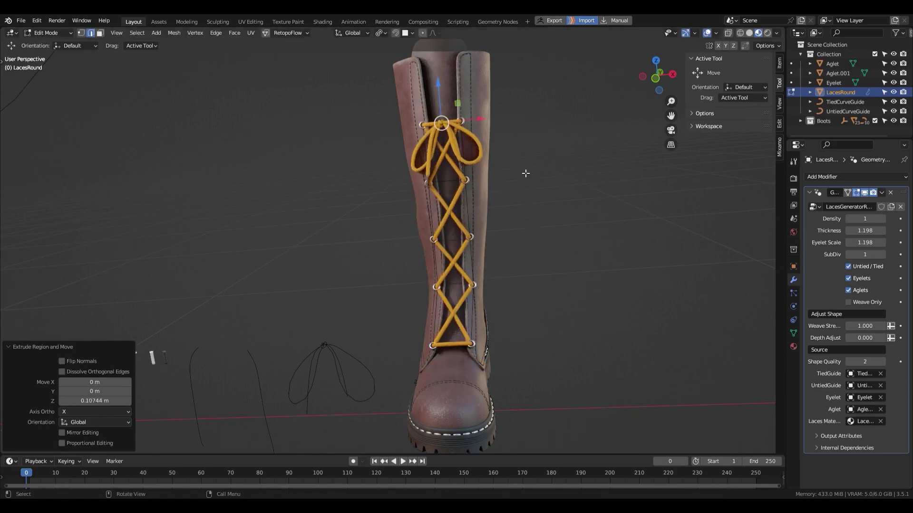
# - Set the lace density of the boot laces to 3
pyautogui.moveTo(506, 233); pyautogui.dragTo(507, 324, button='middle')
pyautogui.click(882, 219)
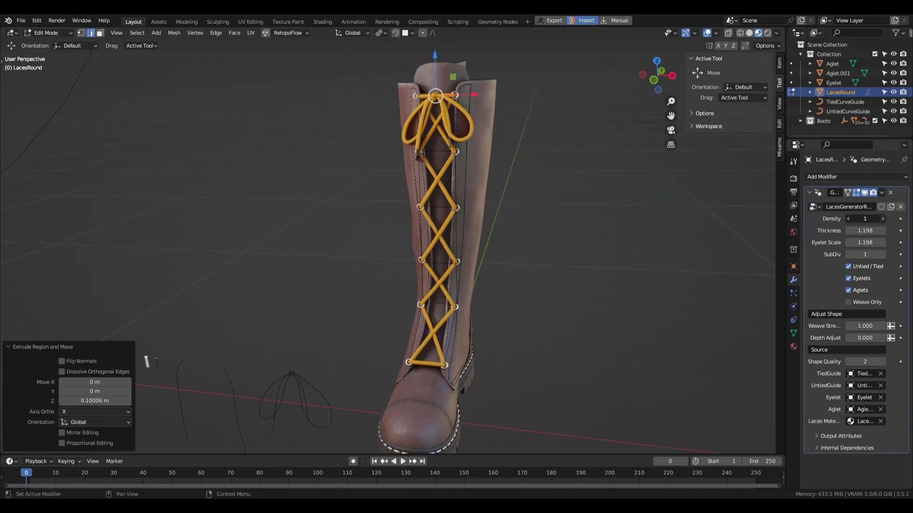
pyautogui.click(882, 218)
# - Add lengthwise loop cuts to the lace mesh, using one cut with a factor of 0
pyautogui.moveTo(494, 361); pyautogui.dragTo(508, 362, button='middle')
pyautogui.scroll(3, 509, 362)
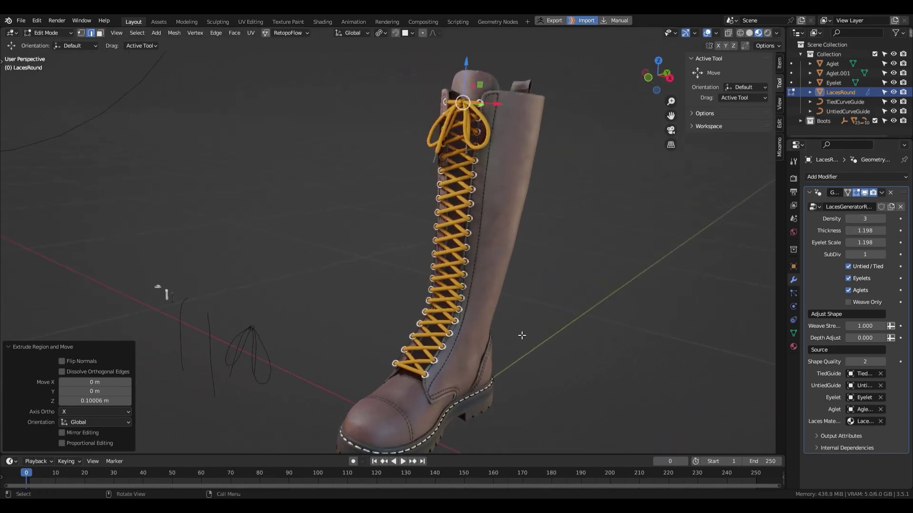
pyautogui.rightClick(415, 368)
pyautogui.moveTo(414, 367); pyautogui.dragTo(432, 376, button='middle')
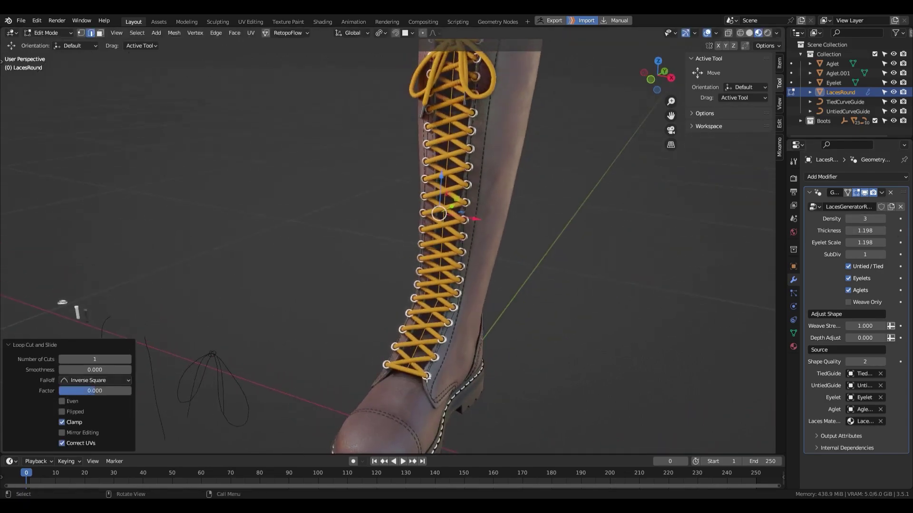
pyautogui.scroll(2, 432, 376)
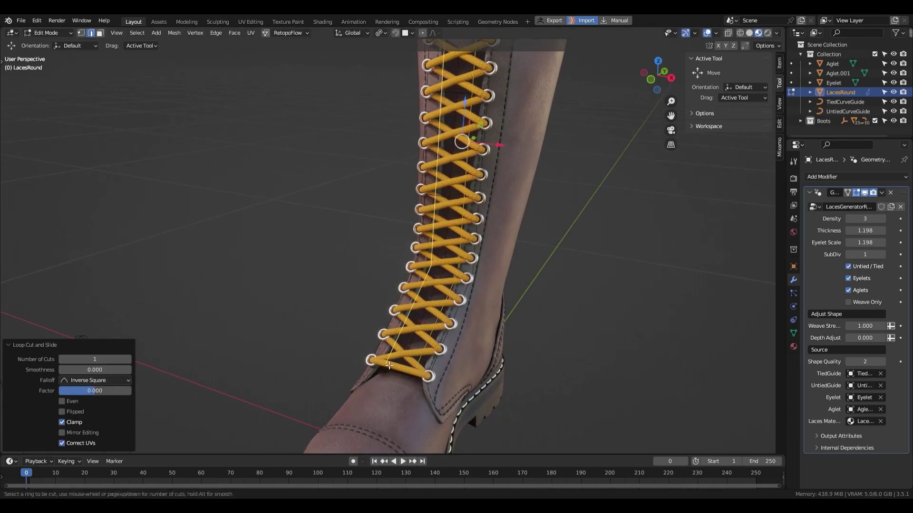
# - Select the lace mesh's lengthwise edge loop and shrink it by about 0.009 m toward the boot surface
pyautogui.keyDown('alt'); pyautogui.click(438, 366); pyautogui.keyUp('alt')
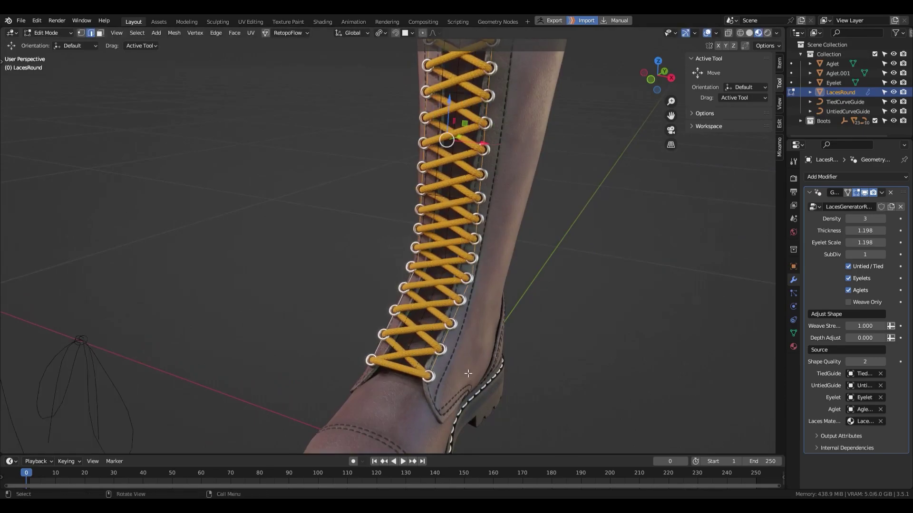
pyautogui.moveTo(468, 373); pyautogui.dragTo(472, 376, button='middle')
pyautogui.press('g')
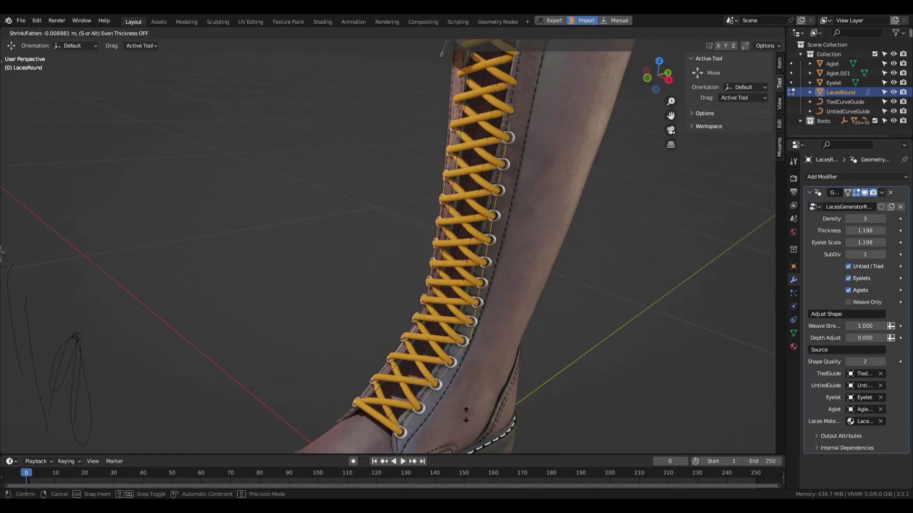
pyautogui.click(467, 403)
# - Shrink the selected lengthwise lace edges a further 0.0067 m or so toward the boot surface
pyautogui.click(409, 417)
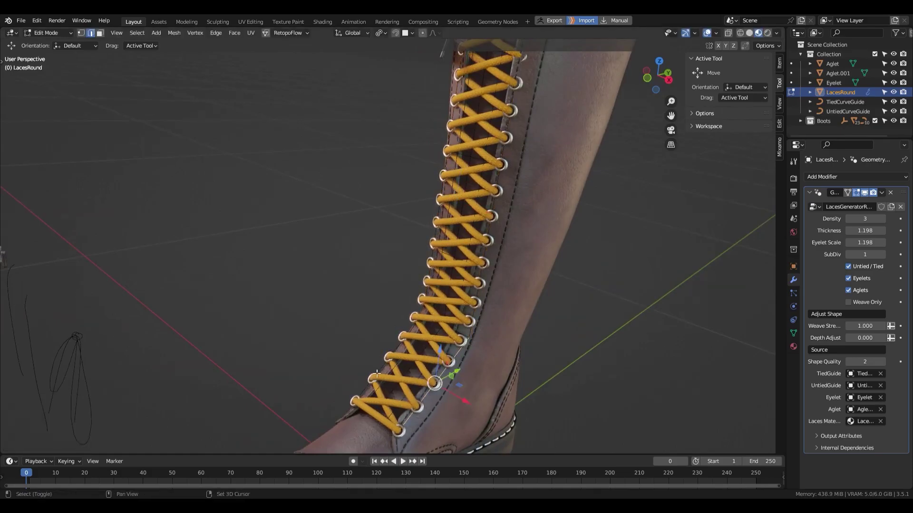
pyautogui.click(471, 403)
pyautogui.moveTo(471, 403); pyautogui.dragTo(450, 329, button='middle')
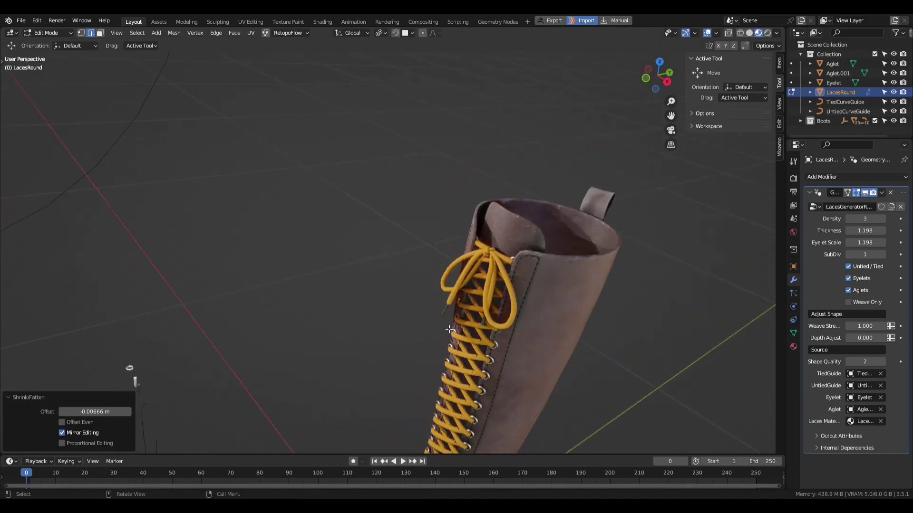
# - Select the uppermost lace faces, move them about -0.0055 m along Y and scale them along X
pyautogui.press('3')
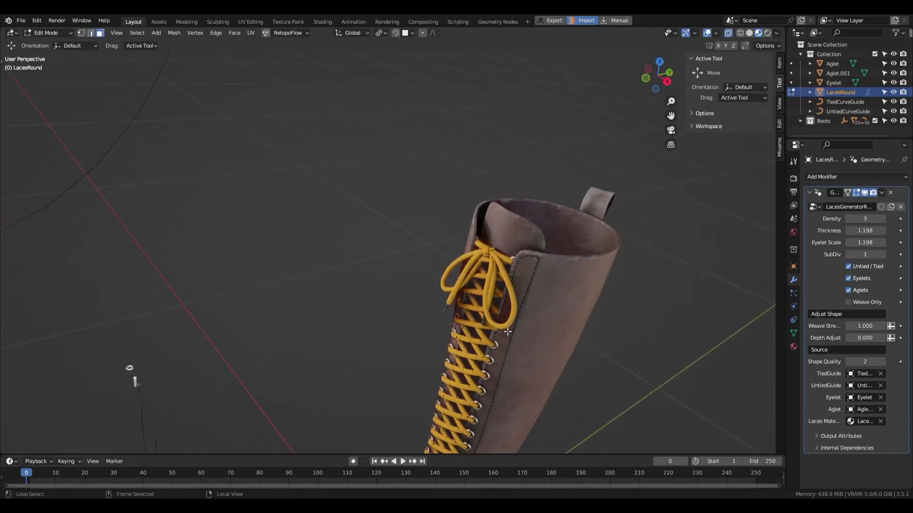
pyautogui.moveTo(507, 331); pyautogui.dragTo(518, 287, button='middle')
pyautogui.moveTo(509, 289); pyautogui.dragTo(506, 294)
pyautogui.moveTo(506, 294); pyautogui.dragTo(515, 316, button='middle')
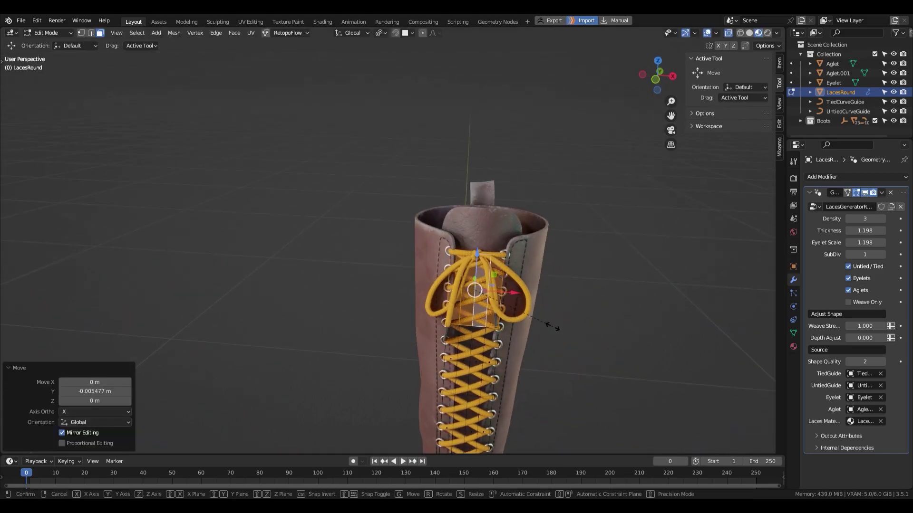
pyautogui.press('x')
pyautogui.click(582, 348)
# - Scale the lace mesh's top edges along global X to fit the upper end of the boot opening
pyautogui.press('2')
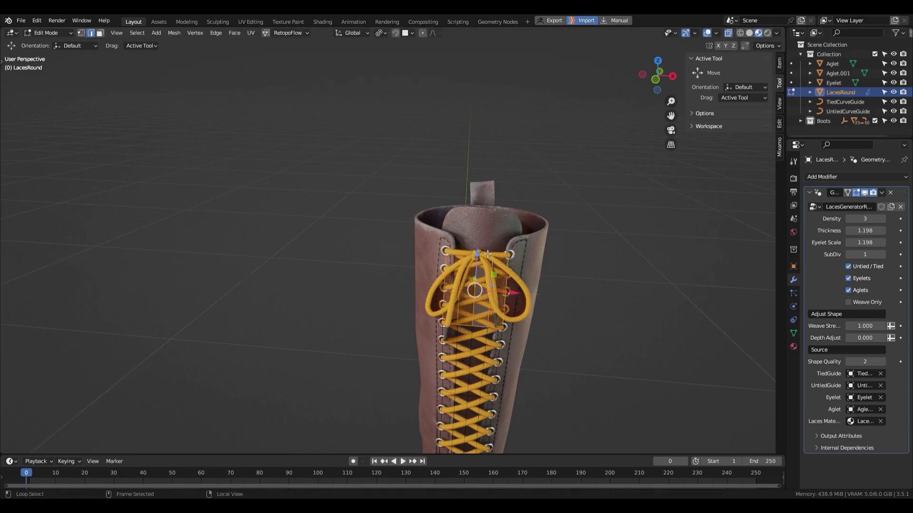
pyautogui.press('s')
pyautogui.press('x')
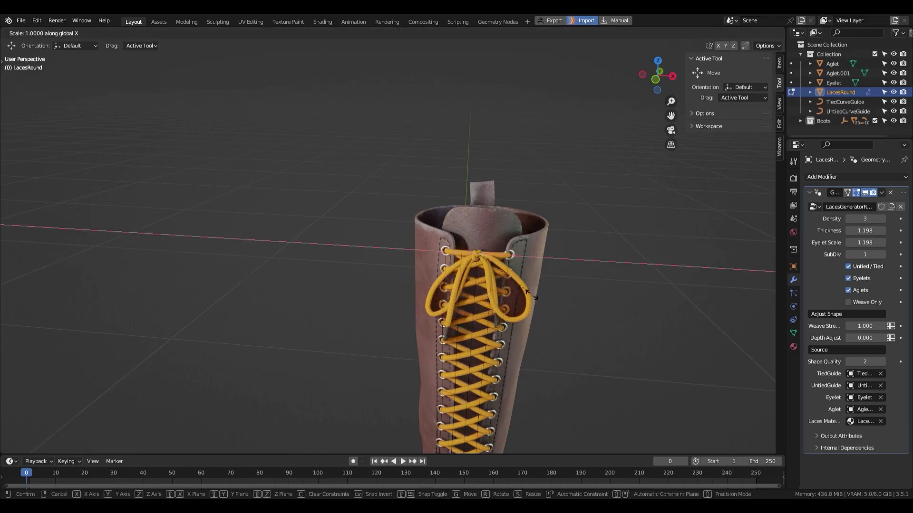
pyautogui.click(540, 302)
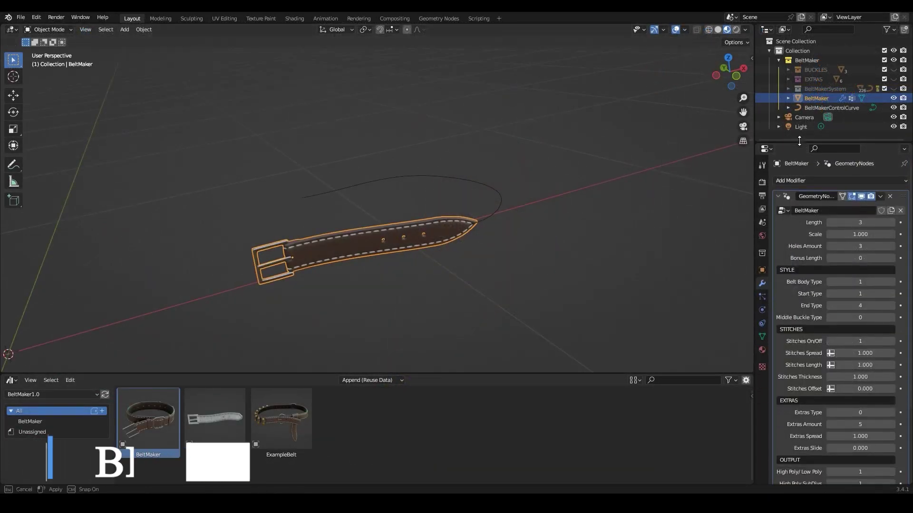
# - Set the belt's Length to 2, Scale to 1.234, Holes Amount to 8 and Bonus Length to 6
pyautogui.moveTo(799, 141); pyautogui.dragTo(799, 137)
pyautogui.scroll(1, 538, 265)
pyautogui.moveTo(531, 261); pyautogui.dragTo(623, 272, button='middle')
pyautogui.moveTo(850, 219); pyautogui.dragTo(877, 230)
pyautogui.scroll(5, 554, 216)
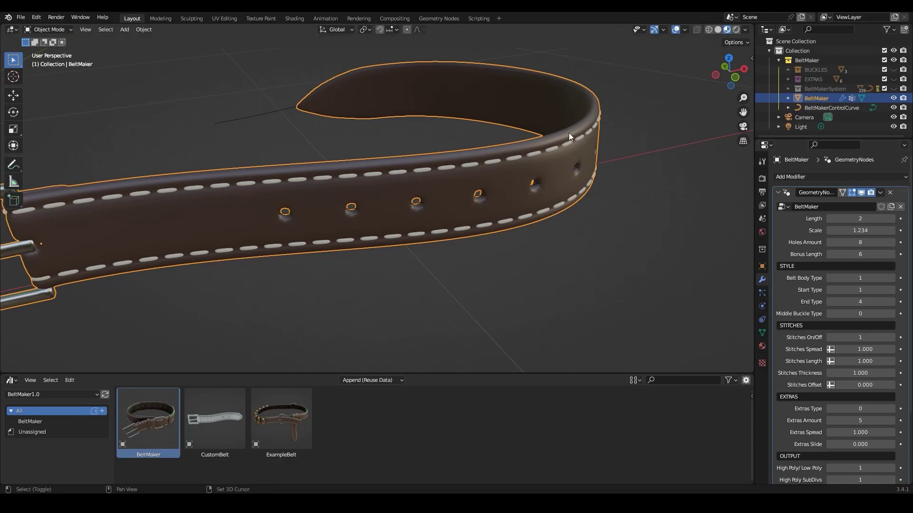
# - Try other Belt Body Type styles on the belt and restore type 1
pyautogui.moveTo(858, 278); pyautogui.dragTo(65, 282)
pyautogui.moveTo(151, 274); pyautogui.dragTo(858, 278)
pyautogui.scroll(-3, 352, 255)
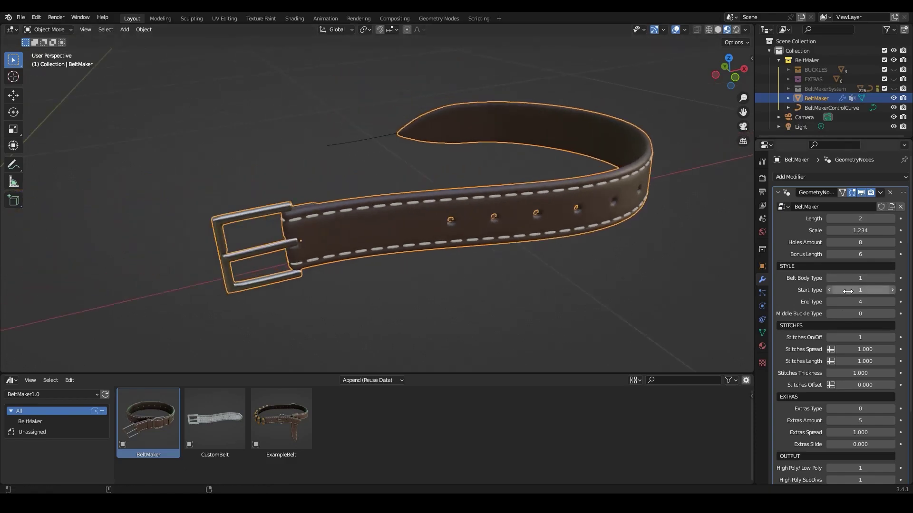
# - Cycle through the belt's End Type options and set End Type to 1
pyautogui.moveTo(665, 266); pyautogui.dragTo(480, 236, button='middle')
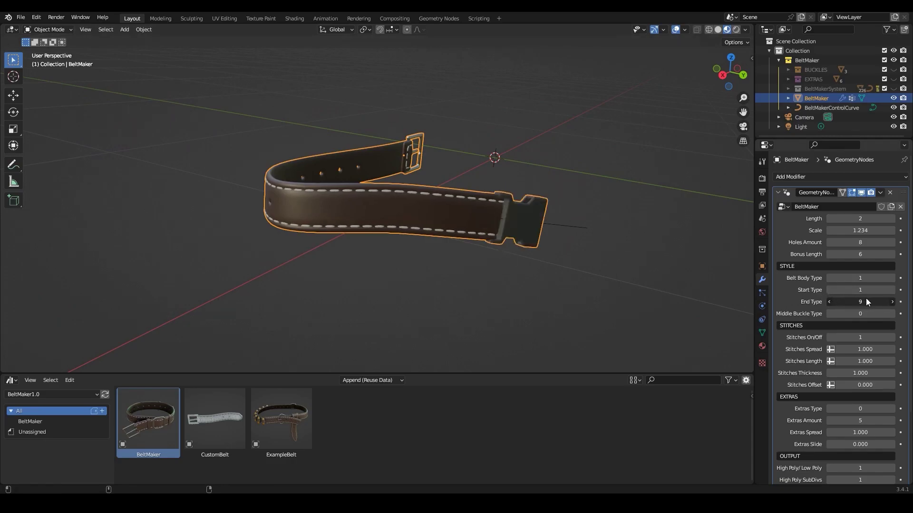
pyautogui.moveTo(2, 306); pyautogui.dragTo(859, 302)
pyautogui.moveTo(357, 280); pyautogui.dragTo(490, 245, button='middle')
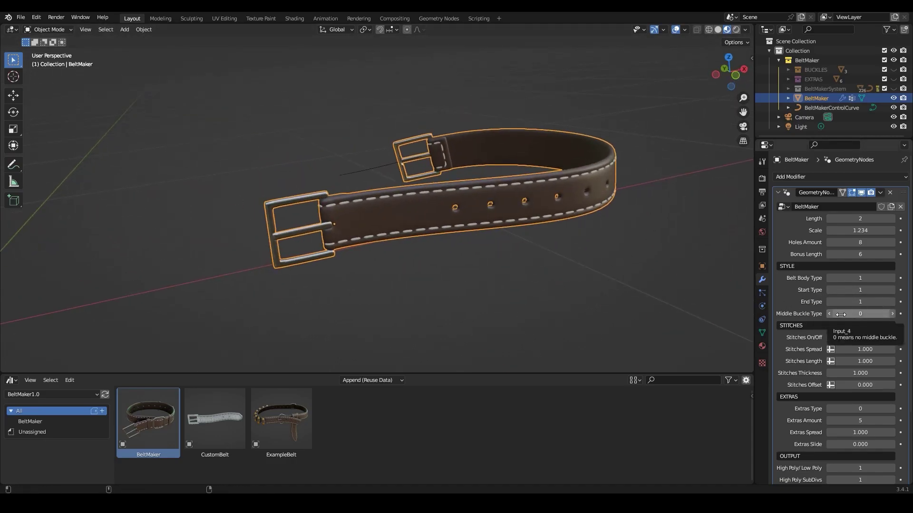
# - Try middle buckles such as type 4 on the belt and restore Middle Buckle Type 0
pyautogui.moveTo(840, 314); pyautogui.dragTo(858, 319)
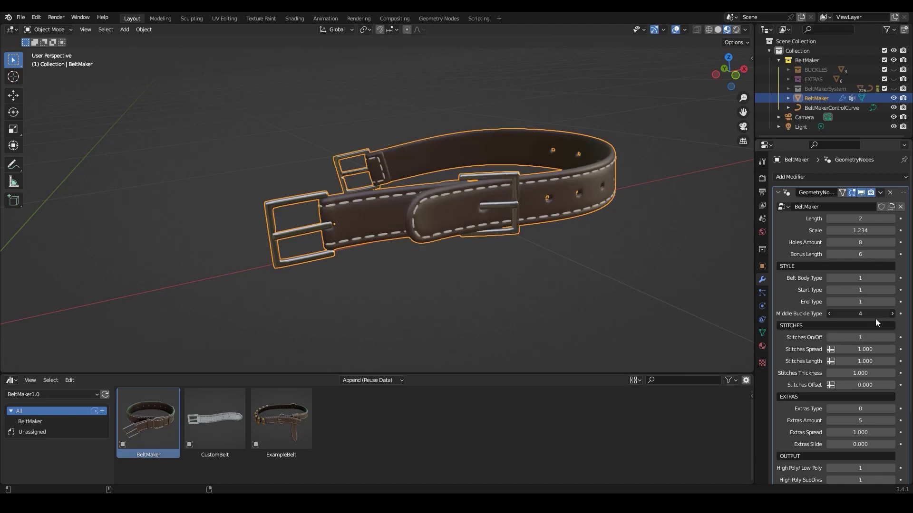
pyautogui.moveTo(14, 322); pyautogui.dragTo(52, 324)
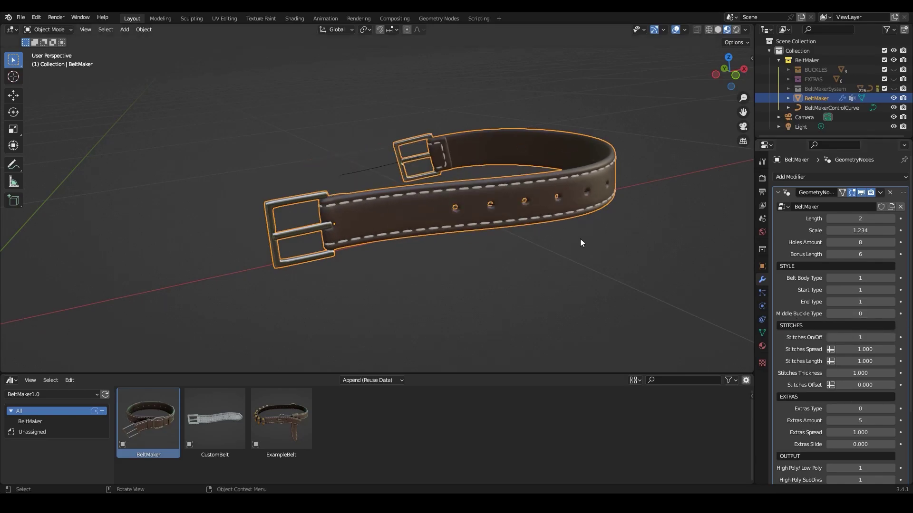
# - Place the ExampleBelt asset in the empty space beside the first belt
pyautogui.moveTo(580, 239); pyautogui.dragTo(506, 250, button='middle')
pyautogui.scroll(-5, 578, 243)
pyautogui.keyDown('shift'); pyautogui.moveTo(578, 242); pyautogui.dragTo(366, 244, button='middle'); pyautogui.keyUp('shift')
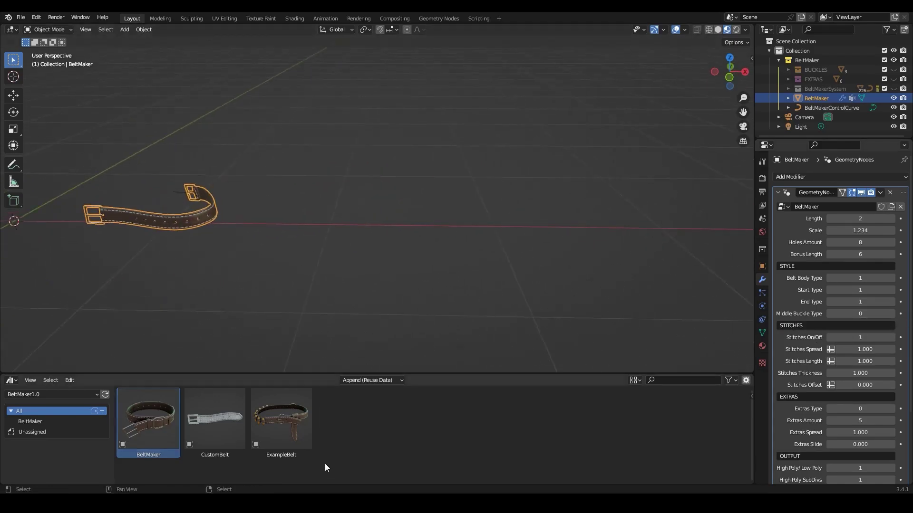
pyautogui.moveTo(467, 238); pyautogui.dragTo(480, 235)
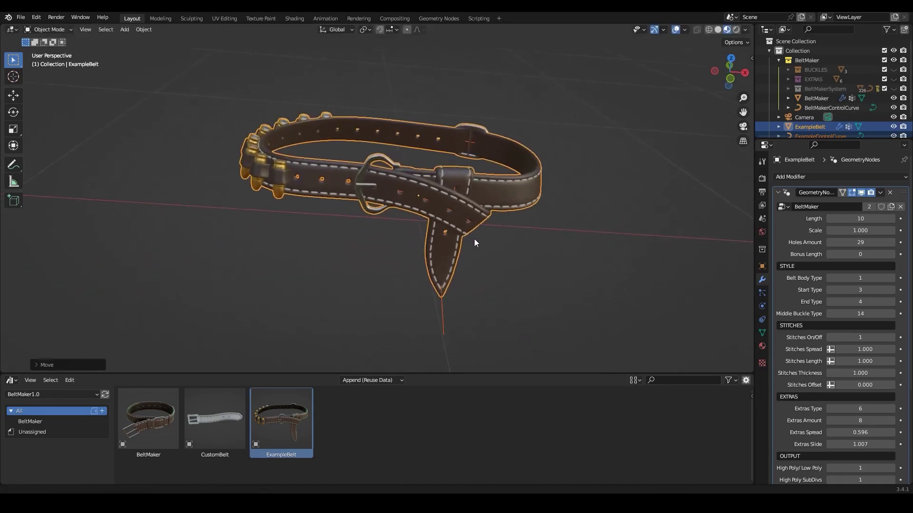
# - Set the example belt's Stitches Spread to 1.210, Length to 1.221, Thickness to 0.973, Offset to -0.085, and Belt Body Type to 2
pyautogui.moveTo(860, 338); pyautogui.dragTo(698, 338)
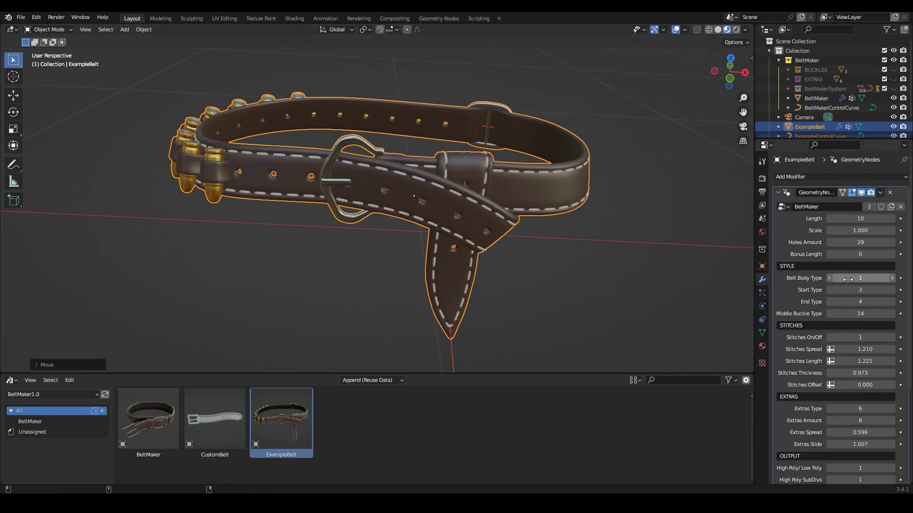
pyautogui.moveTo(847, 280); pyautogui.dragTo(870, 279)
pyautogui.moveTo(542, 238); pyautogui.dragTo(568, 238, button='middle')
pyautogui.scroll(2, 568, 237)
pyautogui.moveTo(868, 388); pyautogui.dragTo(849, 387)
pyautogui.scroll(-3, 521, 234)
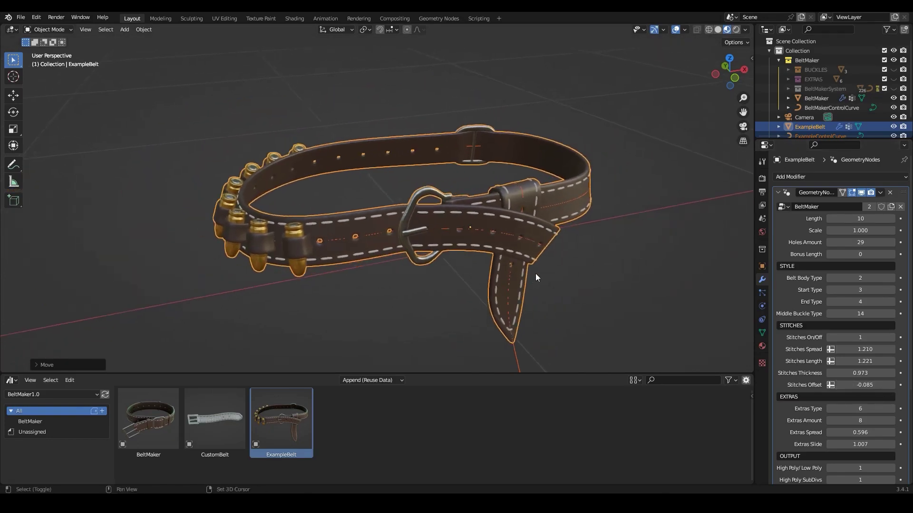
# - Set the example belt's Extras Type to 4, Extras Amount to 6, Extras Spread to 0.942 and Extras Slide to 1.000
pyautogui.moveTo(535, 273); pyautogui.dragTo(550, 288, button='middle')
pyautogui.moveTo(638, 241); pyautogui.dragTo(661, 256, button='middle')
pyautogui.moveTo(860, 409)
pyautogui.mouseDown()
pyautogui.moveTo(845, 409)
pyautogui.moveTo(863, 407)
pyautogui.mouseUp()
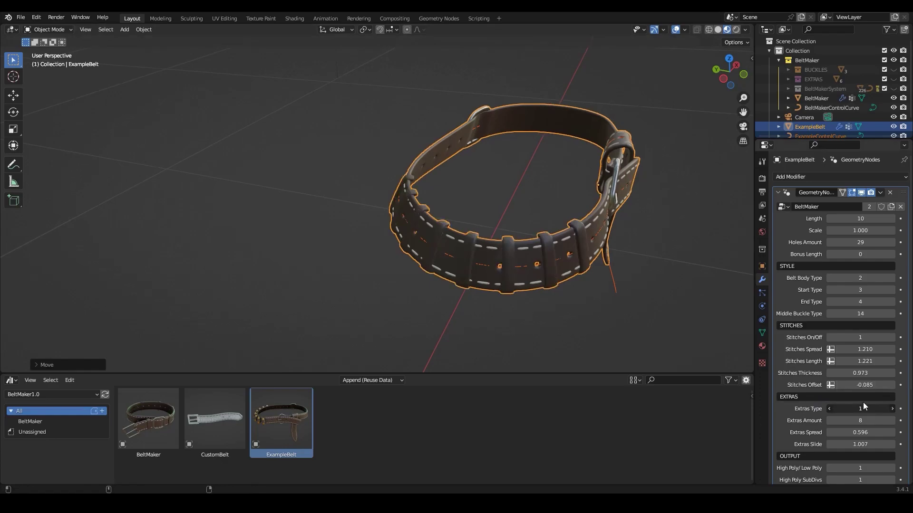
pyautogui.moveTo(665, 280); pyautogui.dragTo(674, 286, button='middle')
pyautogui.moveTo(846, 421); pyautogui.dragTo(860, 422)
pyautogui.click(891, 409)
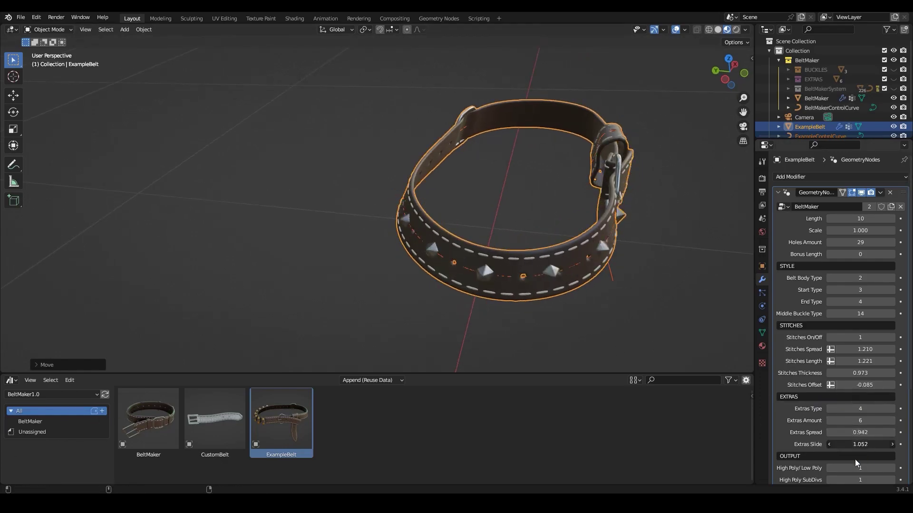
pyautogui.moveTo(855, 464); pyautogui.dragTo(836, 464)
pyautogui.moveTo(675, 285)
pyautogui.mouseDown(button='middle')
pyautogui.moveTo(495, 302)
pyautogui.moveTo(665, 293)
pyautogui.mouseUp(button='middle')
# - Set the example belt's Belt Body Type to 1
pyautogui.scroll(-3, 806, 302)
pyautogui.moveTo(485, 267)
pyautogui.keyDown('shift'); pyautogui.mouseDown(button='middle')
pyautogui.moveTo(485, 288)
pyautogui.moveTo(485, 261)
pyautogui.mouseUp(button='middle'); pyautogui.keyUp('shift')
pyautogui.scroll(3, 806, 280)
pyautogui.moveTo(846, 278); pyautogui.dragTo(831, 278)
pyautogui.moveTo(580, 276); pyautogui.dragTo(604, 267, button='middle')
# - Set the example belt's High Poly/Low Poly output to 2 and lower its Low Poly Holes value
pyautogui.scroll(-2, 862, 343)
pyautogui.moveTo(856, 430); pyautogui.dragTo(908, 430)
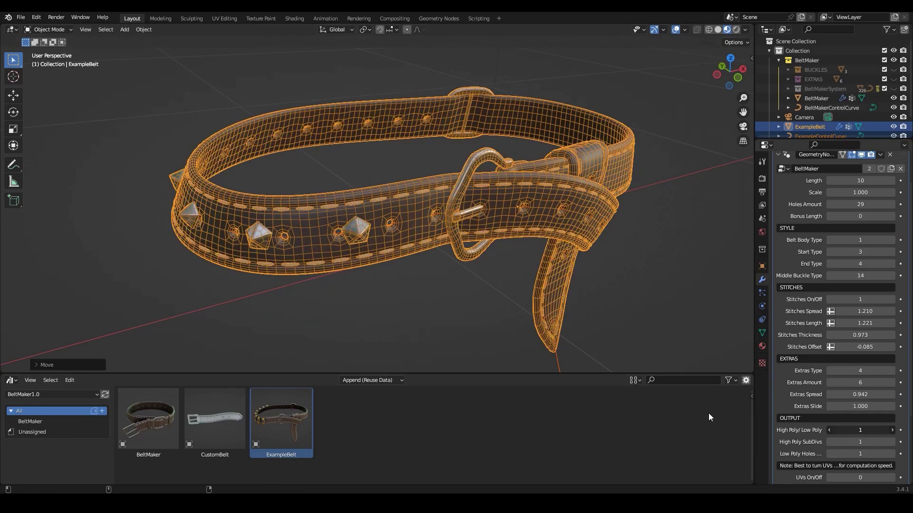
pyautogui.moveTo(540, 201); pyautogui.dragTo(523, 189, button='middle')
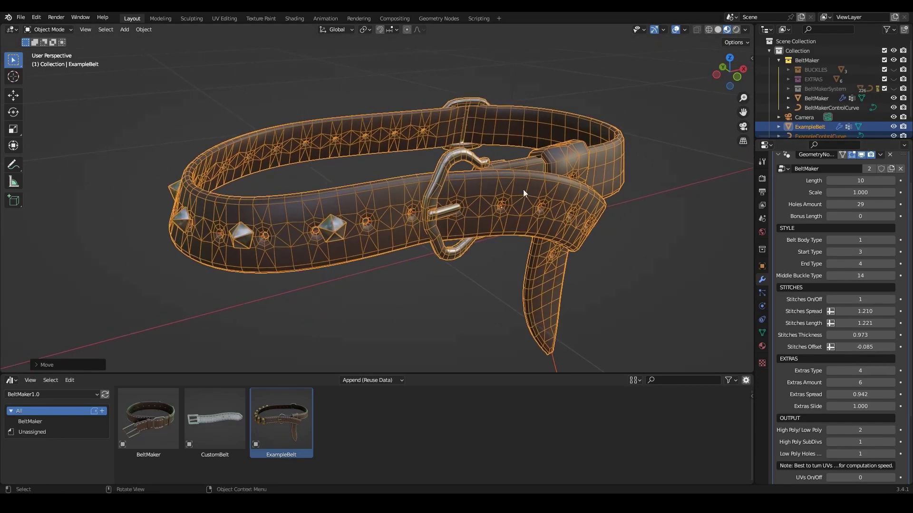
pyautogui.scroll(3, 430, 268)
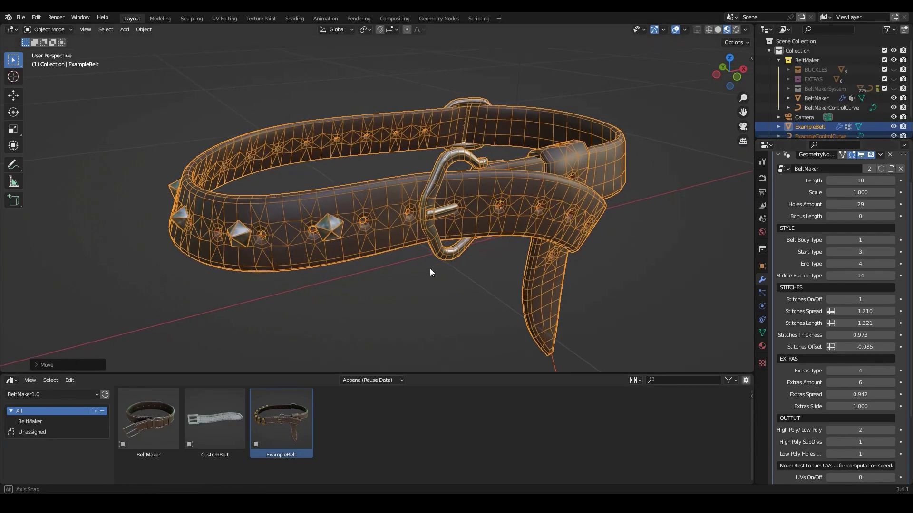
pyautogui.click(829, 454)
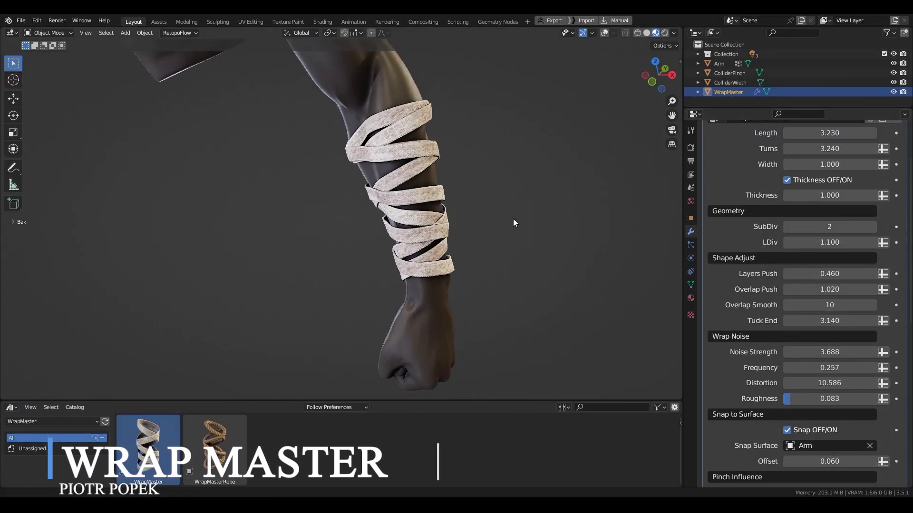
# - Snap the ColliderPinch plane onto the wrapped arm and rotate it
pyautogui.scroll(-8, 749, 344)
pyautogui.moveTo(460, 275); pyautogui.dragTo(410, 244, button='middle')
pyautogui.click(489, 329)
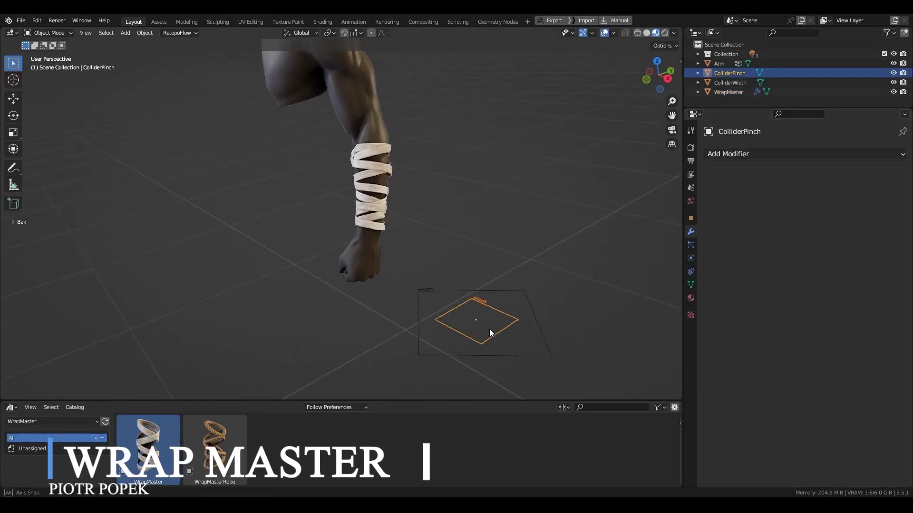
pyautogui.hotkey('shift', 's')
pyautogui.click(446, 283)
pyautogui.press('r')
pyautogui.moveTo(447, 284); pyautogui.dragTo(512, 294, button='middle')
pyautogui.click(458, 271)
# - Move the ColliderPinch plane so it cuts across the middle of the forearm wraps
pyautogui.press('g')
pyautogui.click(425, 233)
pyautogui.click(462, 262)
pyautogui.scroll(-10, 811, 310)
pyautogui.press('g')
pyautogui.click(462, 237)
pyautogui.press('g')
pyautogui.moveTo(462, 236); pyautogui.dragTo(578, 259, button='middle')
pyautogui.click(460, 289)
# - Select all of the ColliderPinch geometry and set the Pinch Influence Distance to 0.966
pyautogui.press('Tab')
pyautogui.press('a')
pyautogui.hotkey('ctrl', 'Tab')
pyautogui.click(506, 238)
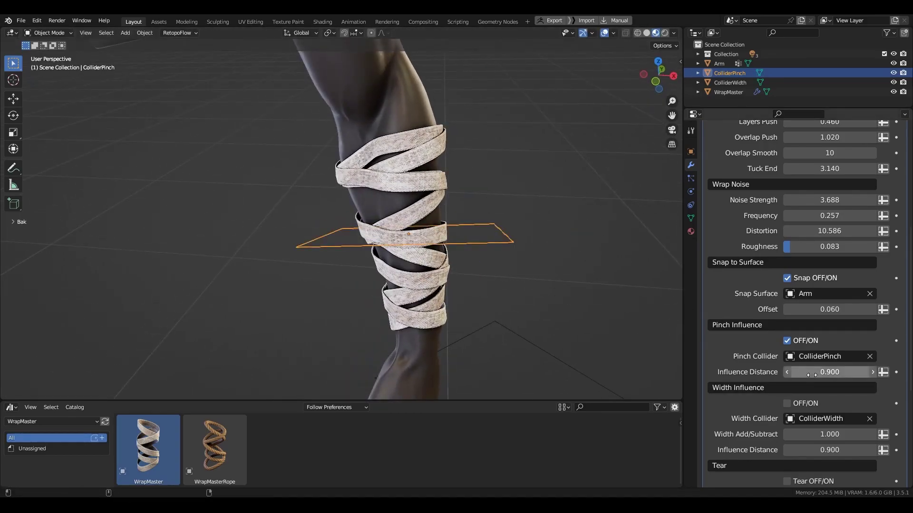
pyautogui.moveTo(816, 372); pyautogui.dragTo(847, 372)
# - Move the ColliderPinch face down to the wraps near the wrist
pyautogui.press('Tab')
pyautogui.press('g')
pyautogui.click(420, 298)
pyautogui.moveTo(420, 298); pyautogui.dragTo(416, 299, button='middle')
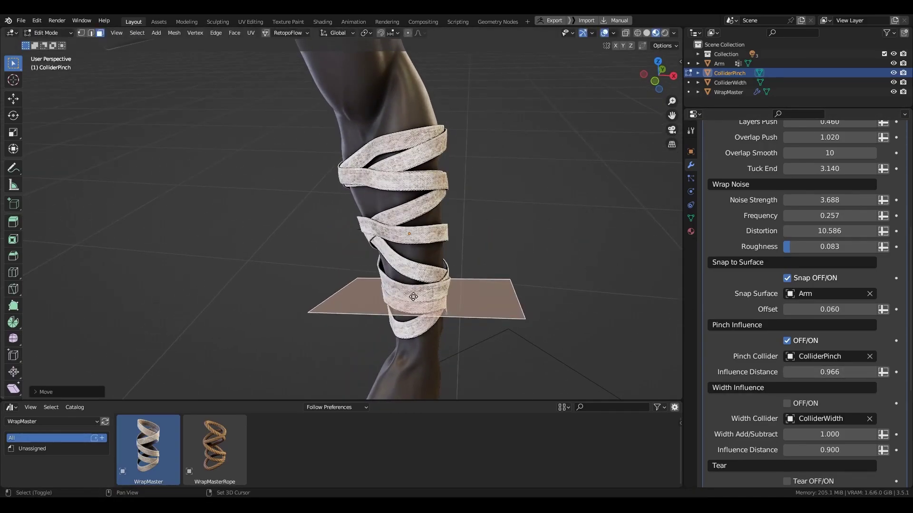
# - Duplicate the ColliderPinch face twice, placing copies across the middle and upper forearm wraps, and return to Object Mode
pyautogui.hotkey('shift', 'd')
pyautogui.click(403, 244)
pyautogui.hotkey('shift', 'd')
pyautogui.click(391, 159)
pyautogui.press('g')
pyautogui.click(395, 164)
pyautogui.hotkey('ctrl', 'Tab')
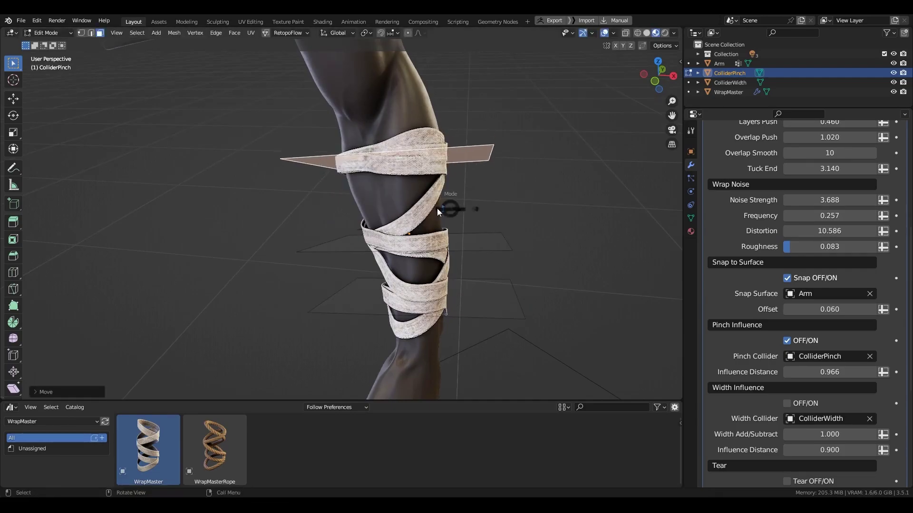
pyautogui.click(391, 209)
pyautogui.moveTo(418, 228); pyautogui.dragTo(389, 261, button='middle')
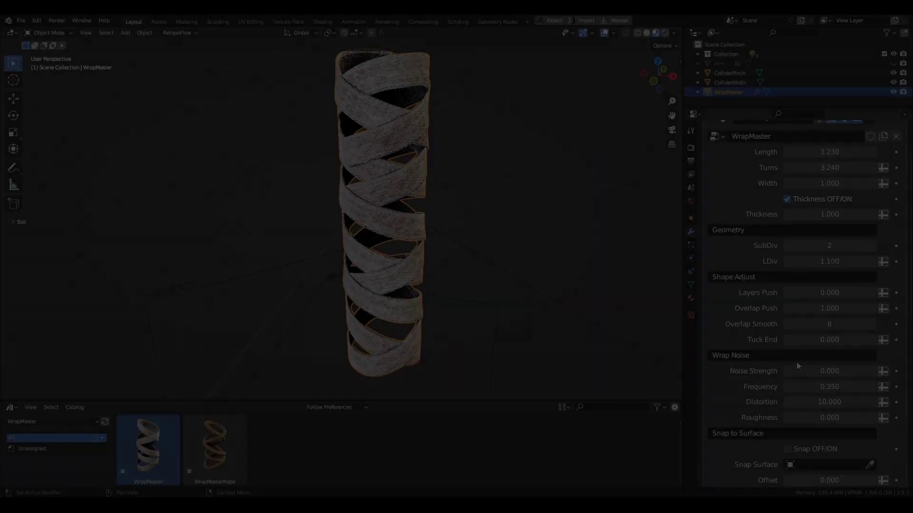
# - Adjust the WrapMaster wrap's Noise Strength, Frequency and Roughness
pyautogui.moveTo(799, 371); pyautogui.dragTo(845, 402)
pyautogui.moveTo(832, 387)
pyautogui.mouseDown()
pyautogui.moveTo(841, 386)
pyautogui.moveTo(828, 371)
pyautogui.mouseUp()
pyautogui.moveTo(827, 418); pyautogui.dragTo(835, 418)
pyautogui.moveTo(817, 386); pyautogui.dragTo(851, 387)
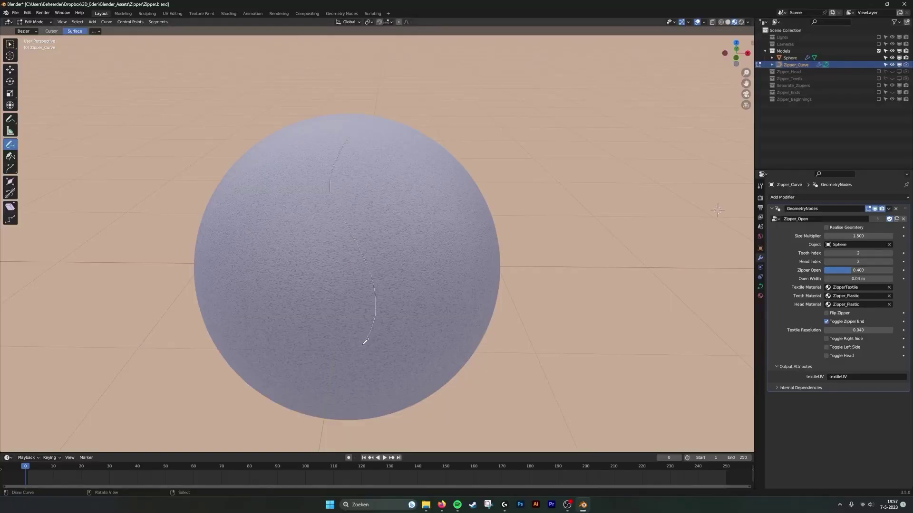
# - Draw a curve down each sphere's surface, one for a zipper and one for a row of buttons
pyautogui.moveTo(365, 341); pyautogui.dragTo(366, 341)
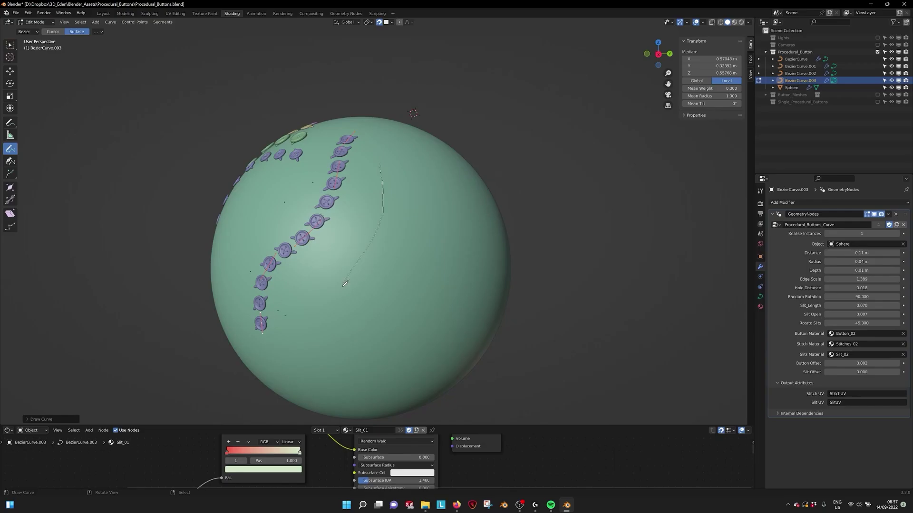
pyautogui.moveTo(345, 284); pyautogui.dragTo(345, 284)
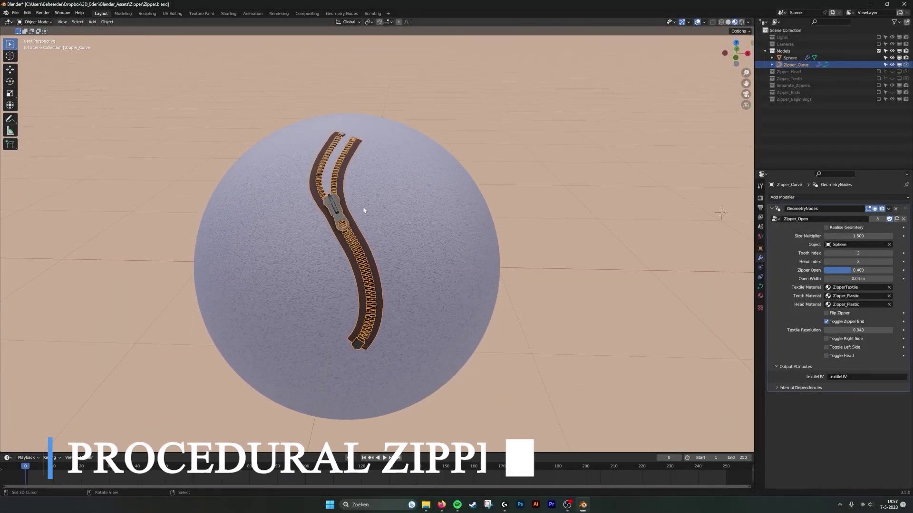
# - Duplicate the zipper curve in place, hiding and showing both copies
pyautogui.hotkey('shift', 'd')
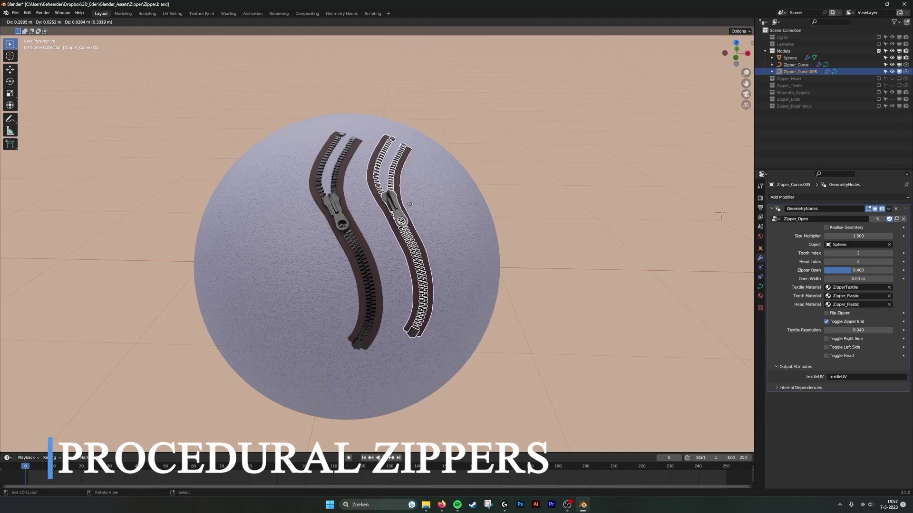
pyautogui.press('Escape')
pyautogui.click(892, 71)
pyautogui.click(891, 65)
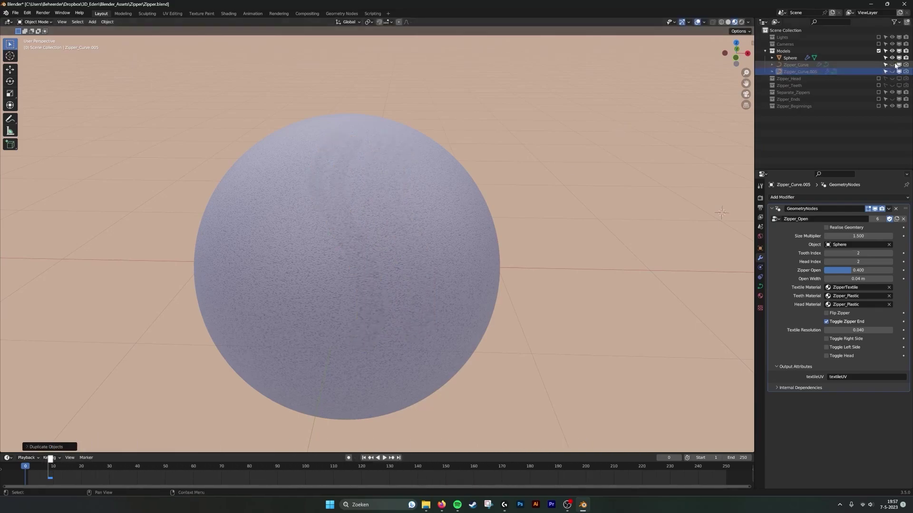
pyautogui.click(892, 64)
pyautogui.click(891, 71)
# - Select the original zipper curve and enable its Toggle Right Side option
pyautogui.click(795, 64)
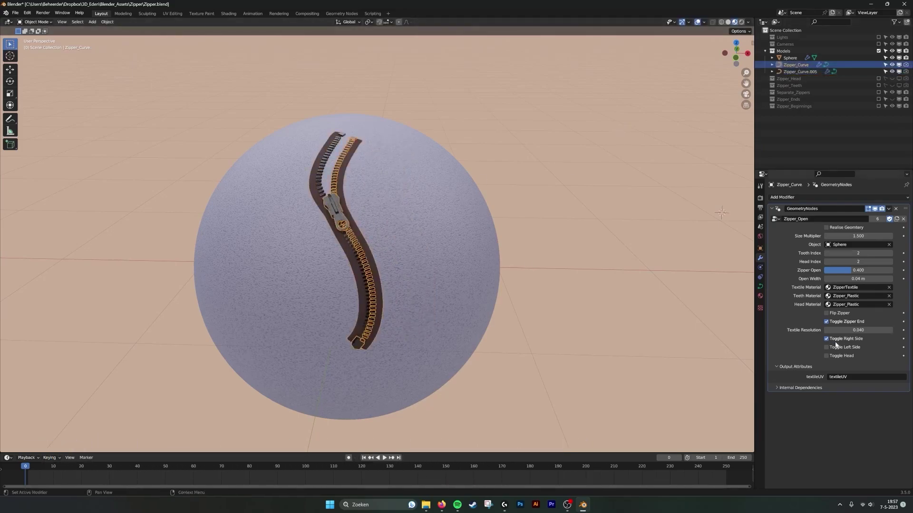
pyautogui.hotkey('ctrl', 'z')
pyautogui.rightClick(317, 178)
pyautogui.scroll(2, 351, 184)
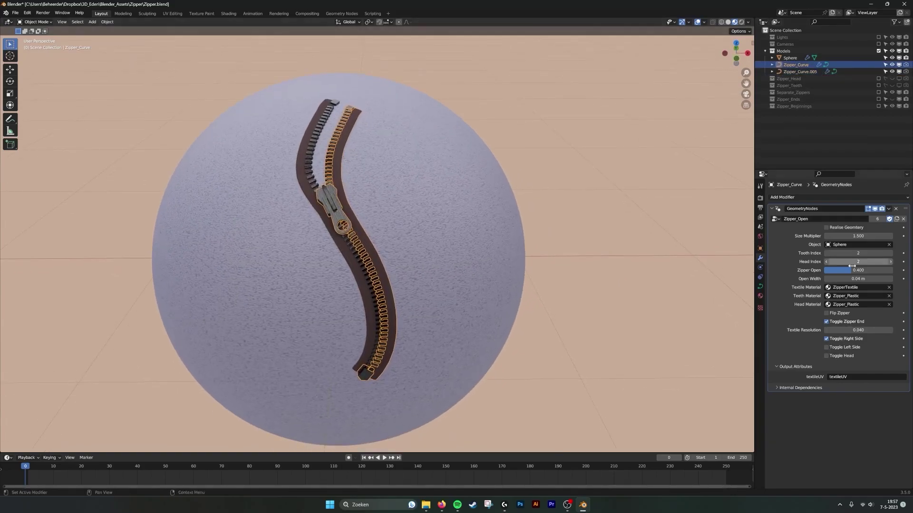
# - Keep Zipper Open at 0.400 and enable Toggle Head on the original zipper curve
pyautogui.moveTo(867, 270); pyautogui.dragTo(851, 270)
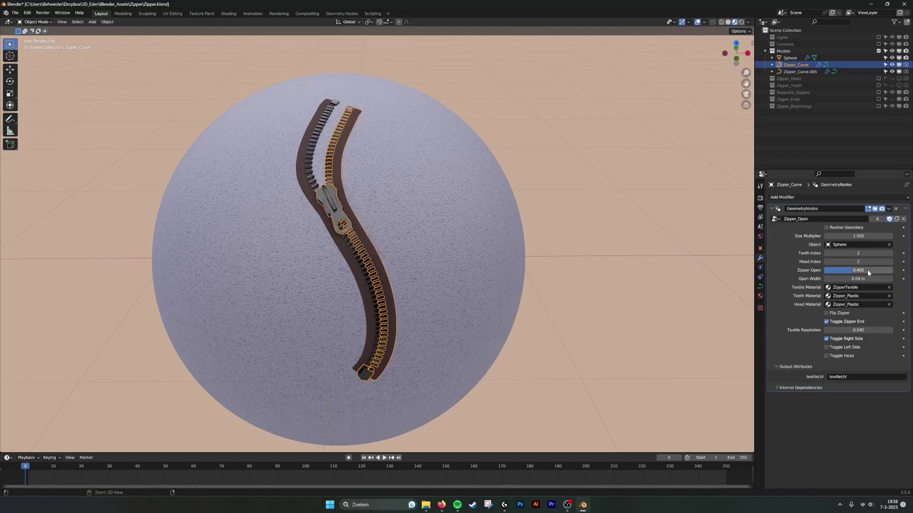
pyautogui.moveTo(380, 133); pyautogui.dragTo(382, 136, button='middle')
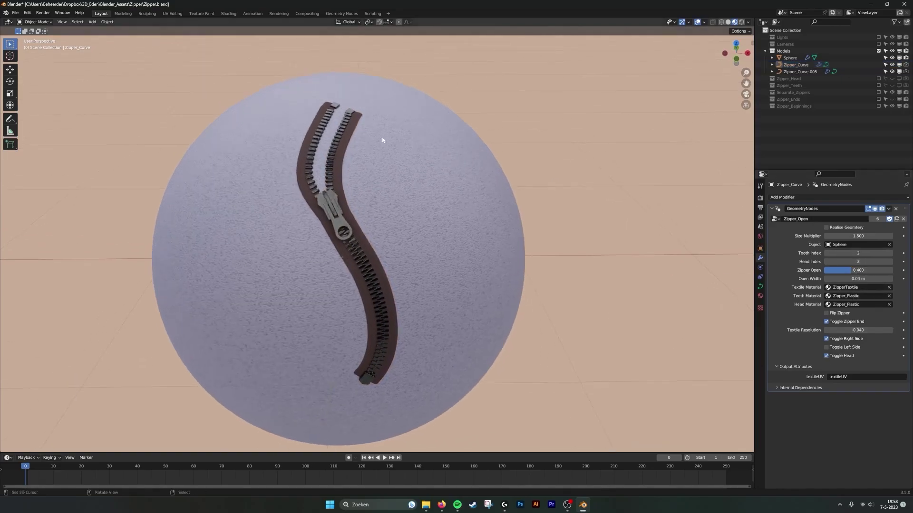
# - Enter Edit Mode on the duplicated left zipper half and try moving its upper end point sideways
pyautogui.rightClick(322, 122)
pyautogui.press('Tab')
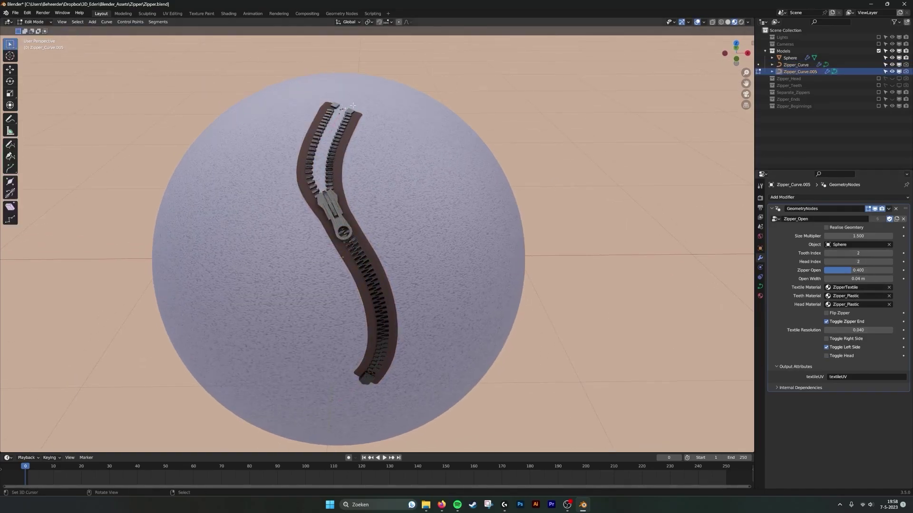
pyautogui.press('g')
pyautogui.click(419, 138)
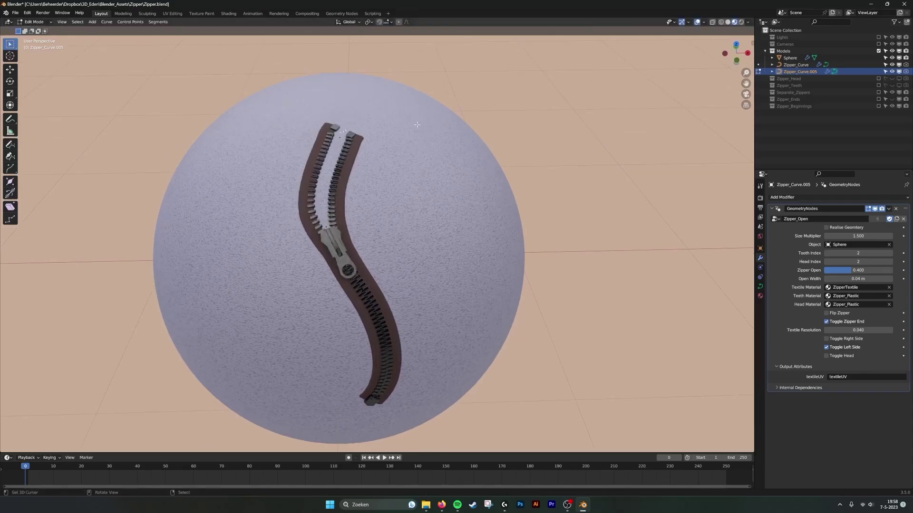
pyautogui.press('g')
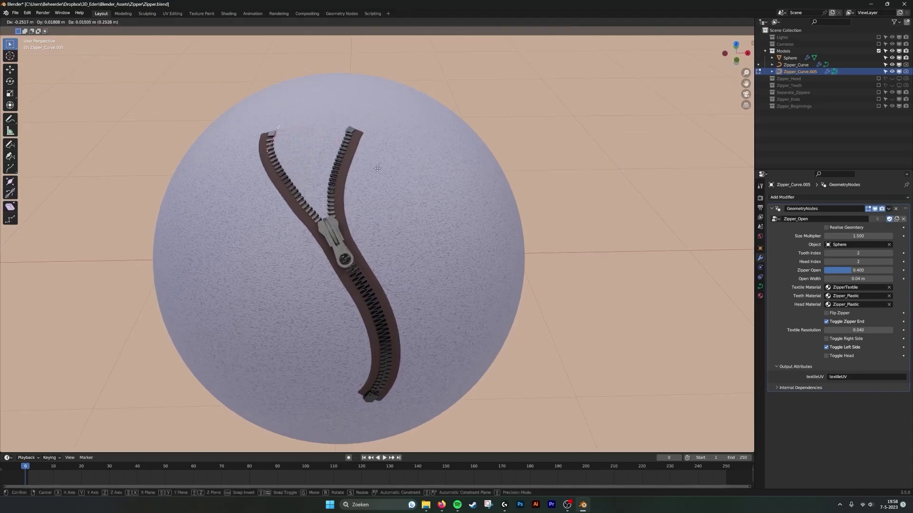
pyautogui.rightClick(380, 176)
# - Try moving the left half's upper end point while checking the slider and closed teeth up close
pyautogui.scroll(6, 407, 243)
pyautogui.keyDown('shift'); pyautogui.moveTo(408, 244); pyautogui.dragTo(424, 78, button='middle'); pyautogui.keyUp('shift')
pyautogui.press('g')
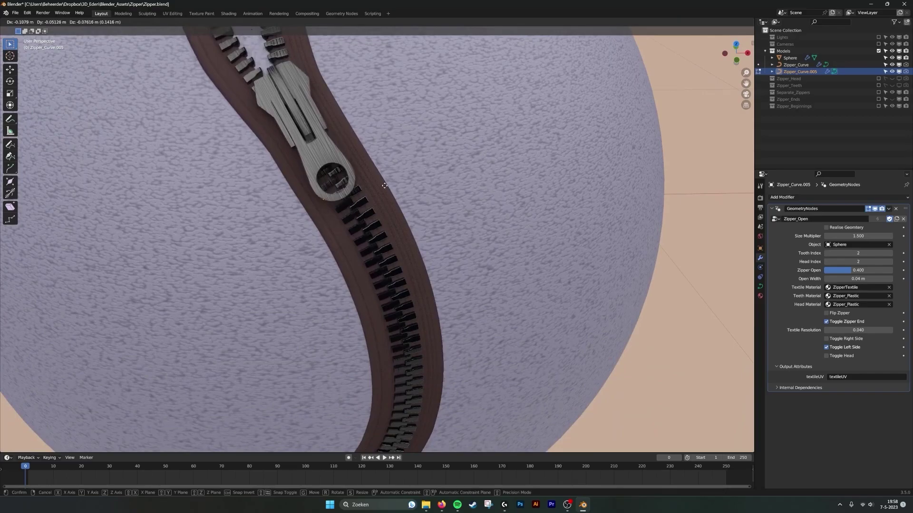
pyautogui.click(378, 151)
pyautogui.scroll(-3, 382, 262)
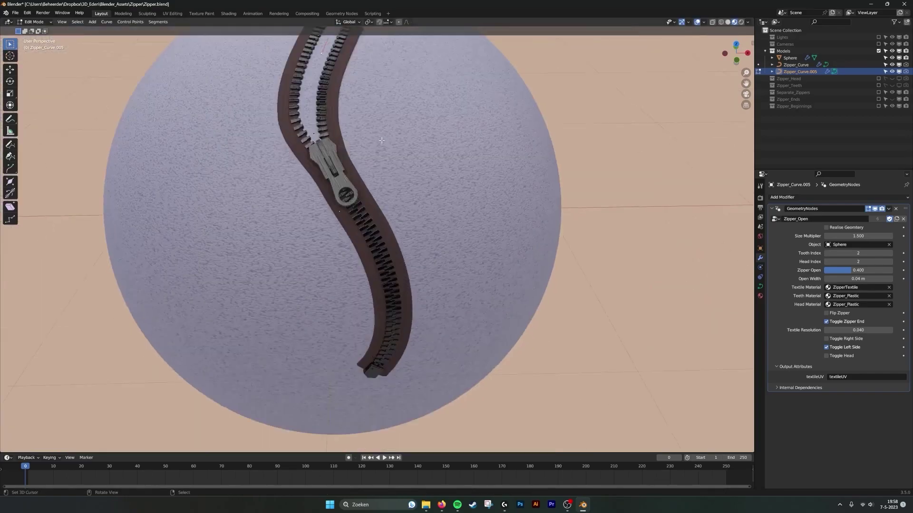
pyautogui.scroll(3, 383, 261)
pyautogui.press('g')
pyautogui.click(382, 265)
pyautogui.scroll(-6, 381, 257)
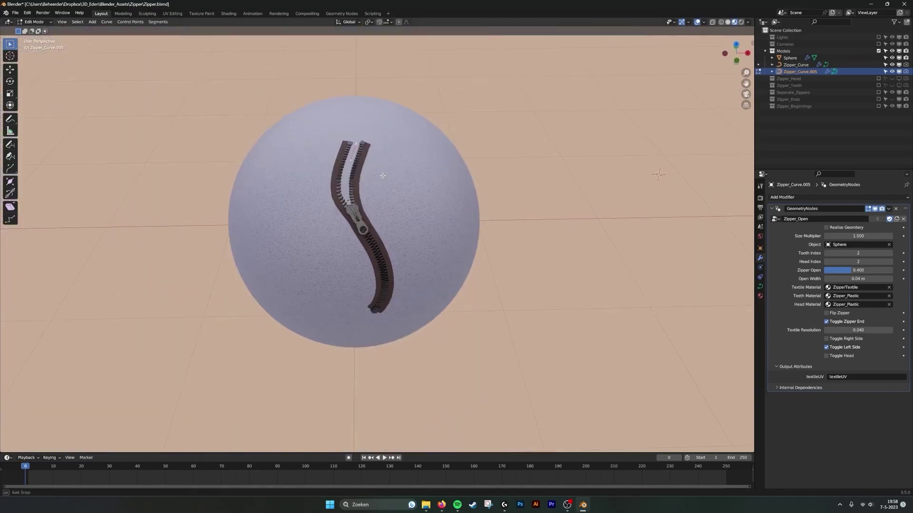
# - Move the left zipper half's upper end point outward to spread the opening, and return to Object Mode
pyautogui.scroll(2, 381, 176)
pyautogui.moveTo(390, 131); pyautogui.dragTo(394, 142, button='middle')
pyautogui.press('g')
pyautogui.click(367, 141)
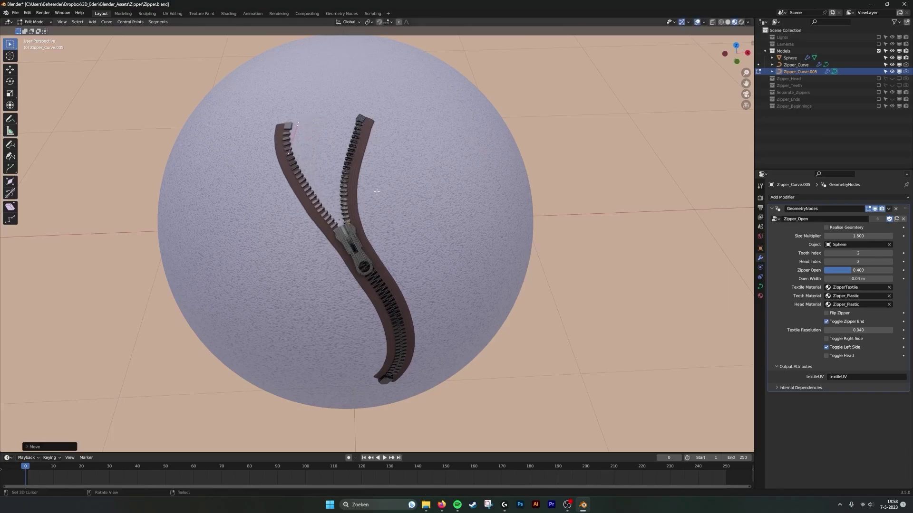
pyautogui.scroll(5, 367, 141)
pyautogui.scroll(-4, 361, 152)
pyautogui.press('g')
pyautogui.click(359, 157)
pyautogui.press('Tab')
# - Move the right zipper half's upper end point outward by about 0.11 m in Edit Mode, and return to Object Mode
pyautogui.rightClick(378, 146)
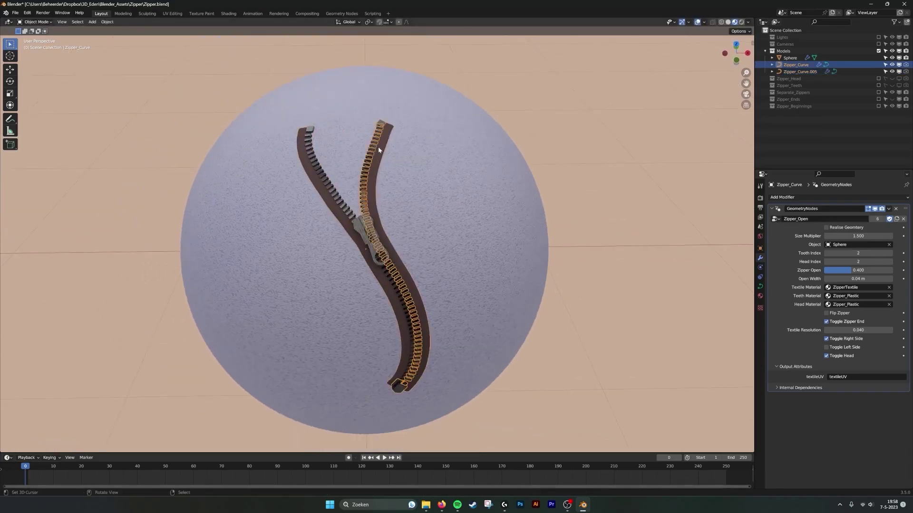
pyautogui.press('Tab')
pyautogui.press('g')
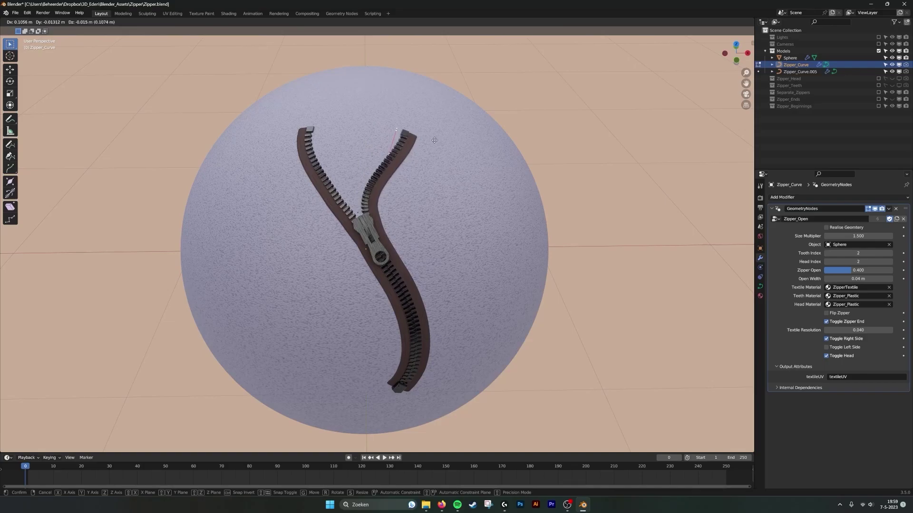
pyautogui.click(434, 140)
pyautogui.press('Tab')
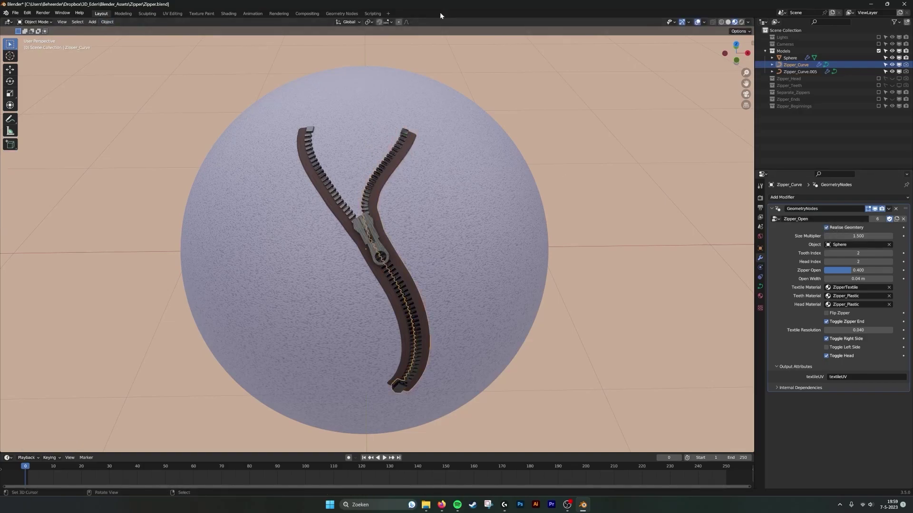
# - Convert the right zipper half, with Realise Geometry enabled, to a mesh and check it in solid and material shading
pyautogui.click(107, 21)
pyautogui.moveTo(138, 226)
pyautogui.click(187, 232)
pyautogui.click(727, 22)
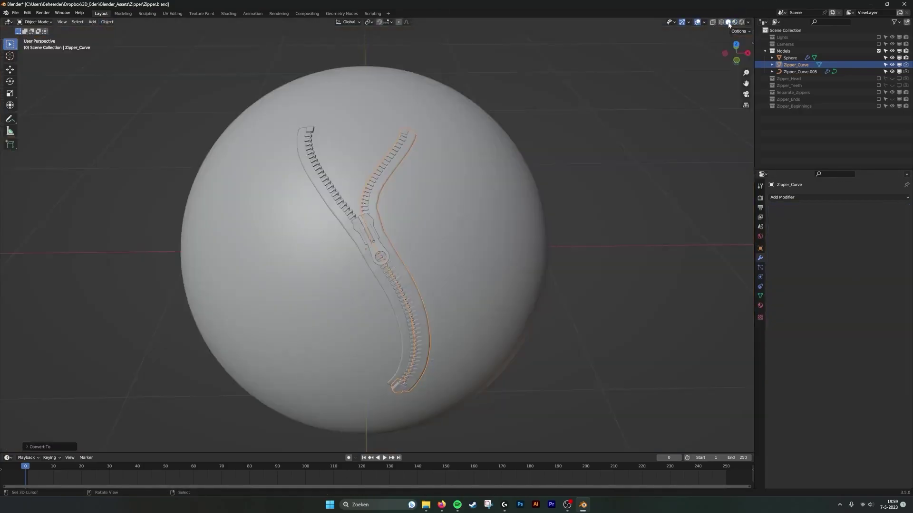
pyautogui.click(734, 22)
# - Examine the converted zipper half's mesh topology in Edit Mode around its upper end
pyautogui.press('Tab')
pyautogui.scroll(5, 452, 190)
pyautogui.keyDown('shift'); pyautogui.moveTo(478, 43); pyautogui.dragTo(433, 188, button='middle'); pyautogui.keyUp('shift')
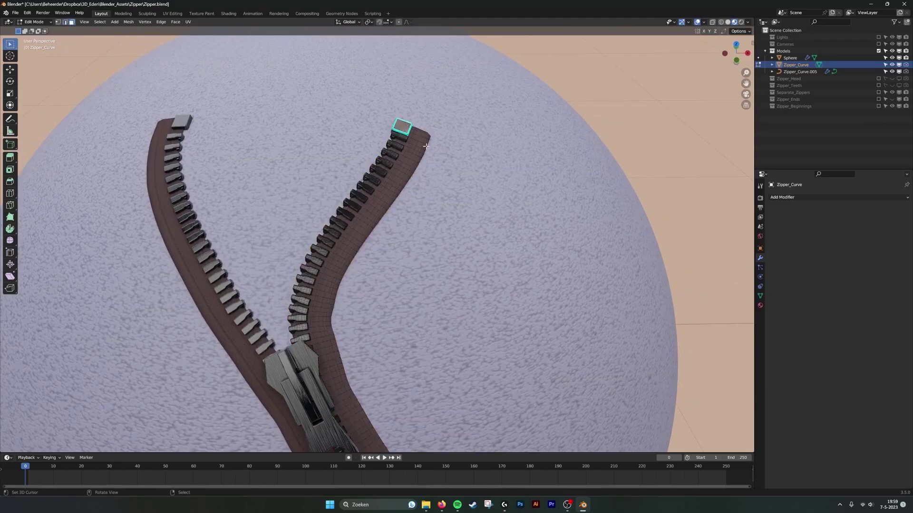
pyautogui.press('Tab')
pyautogui.scroll(-8, 426, 146)
pyautogui.scroll(2, 401, 214)
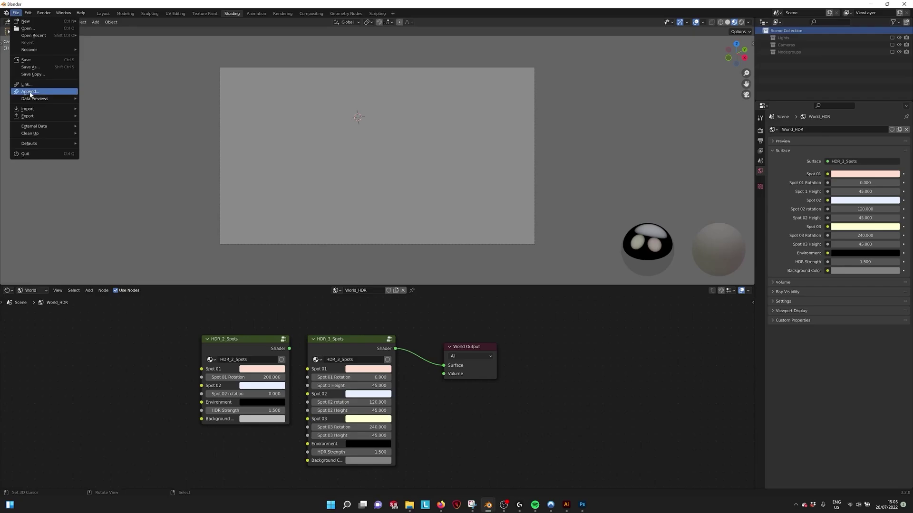
# - Append an object from Zipper.blend in the bookmarked Zipper folder
pyautogui.click(38, 93)
pyautogui.click(290, 335)
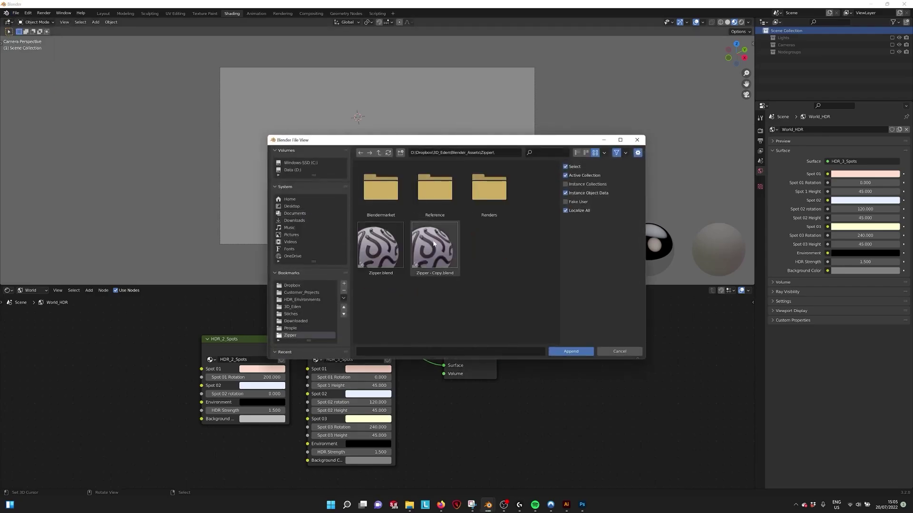
pyautogui.click(572, 354)
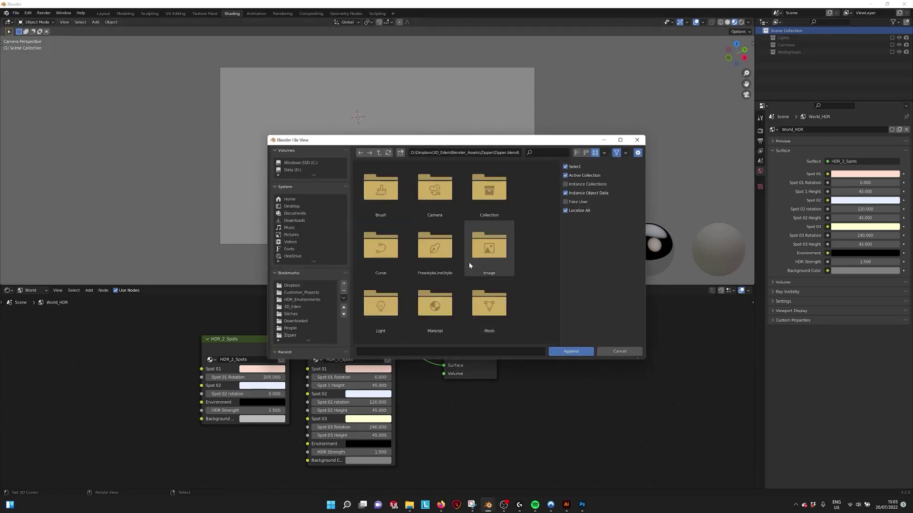
pyautogui.scroll(-2, 471, 264)
pyautogui.doubleClick(433, 276)
pyautogui.scroll(-4, 404, 243)
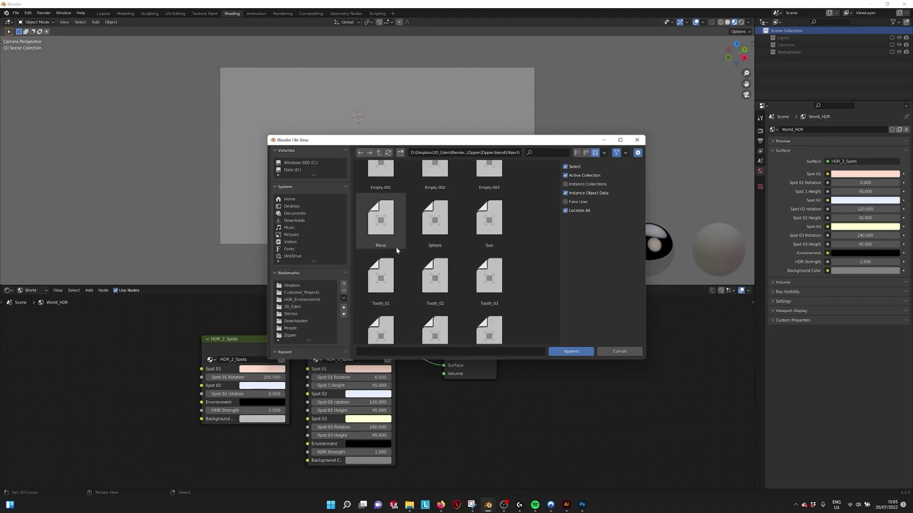
pyautogui.click(578, 352)
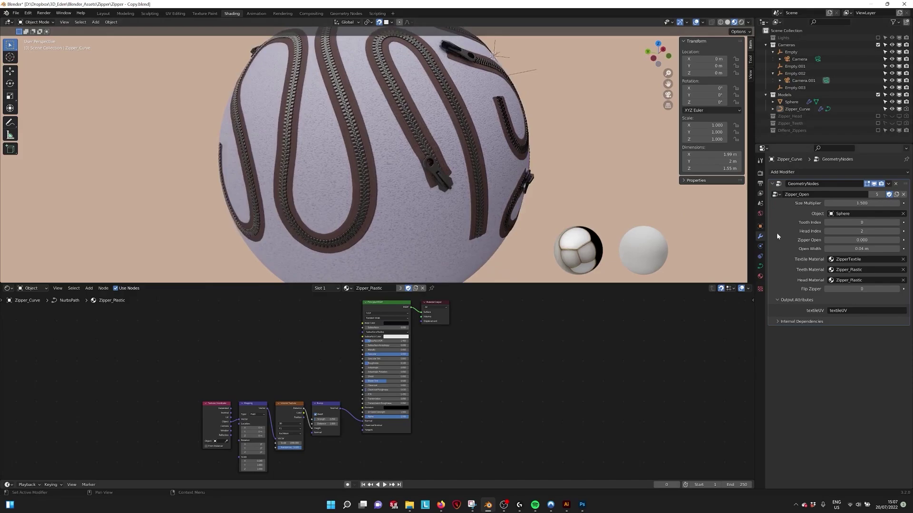
# - Increase the Zipper Open value of Zipper_Curve to slide the zippers open across the sphere
pyautogui.moveTo(519, 172); pyautogui.dragTo(455, 160, button='middle')
pyautogui.moveTo(518, 184); pyautogui.dragTo(495, 180, button='middle')
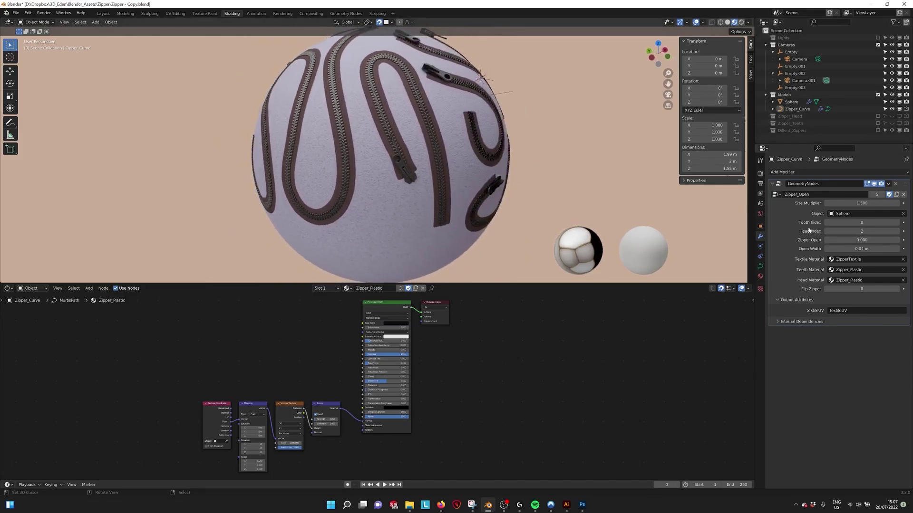
pyautogui.moveTo(837, 240); pyautogui.dragTo(885, 240)
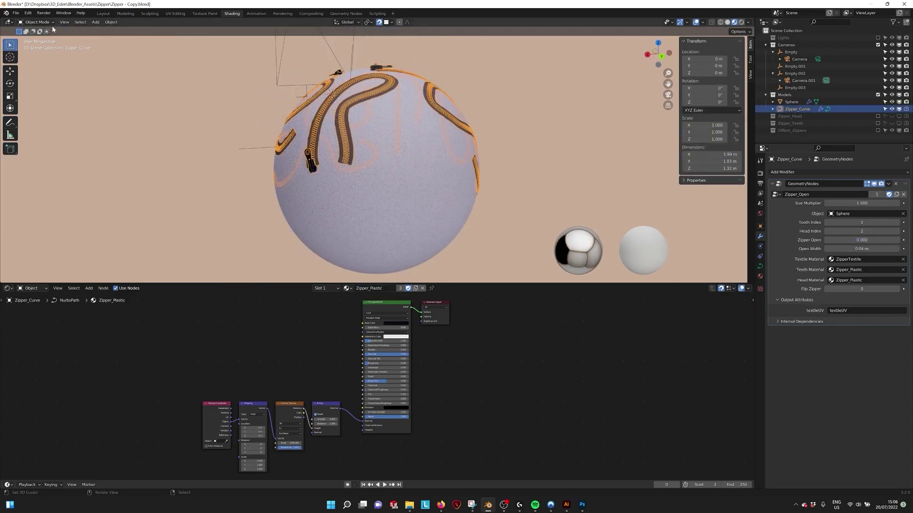
# - Draw additional curved zippers freehand on the sphere's surface inside Zipper_Curve, and return to Object Mode
pyautogui.click(43, 39)
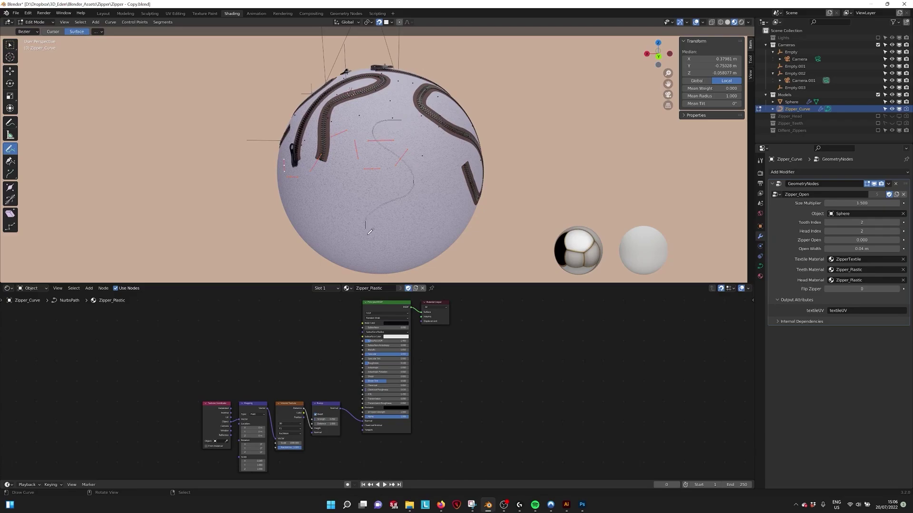
pyautogui.moveTo(370, 232); pyautogui.dragTo(370, 233)
pyautogui.moveTo(370, 233); pyautogui.dragTo(462, 158, button='middle')
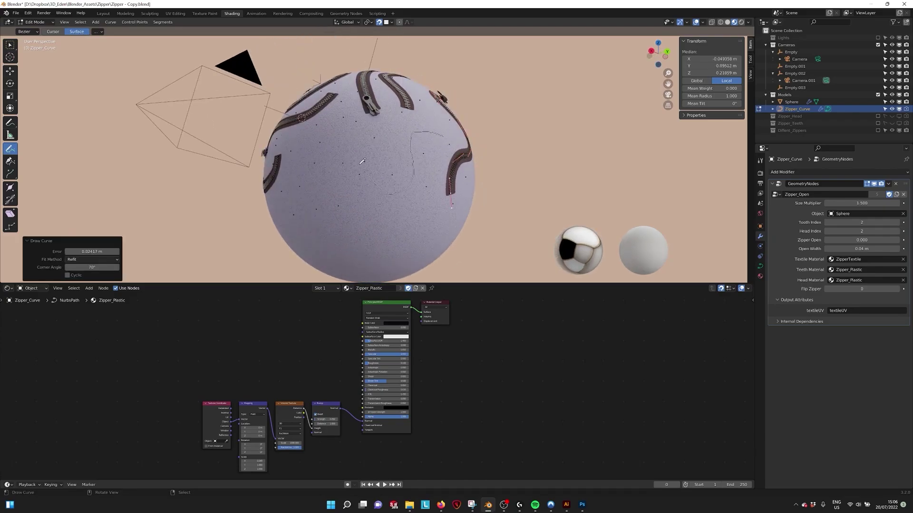
pyautogui.press('Tab')
pyautogui.moveTo(302, 199); pyautogui.dragTo(395, 162, button='middle')
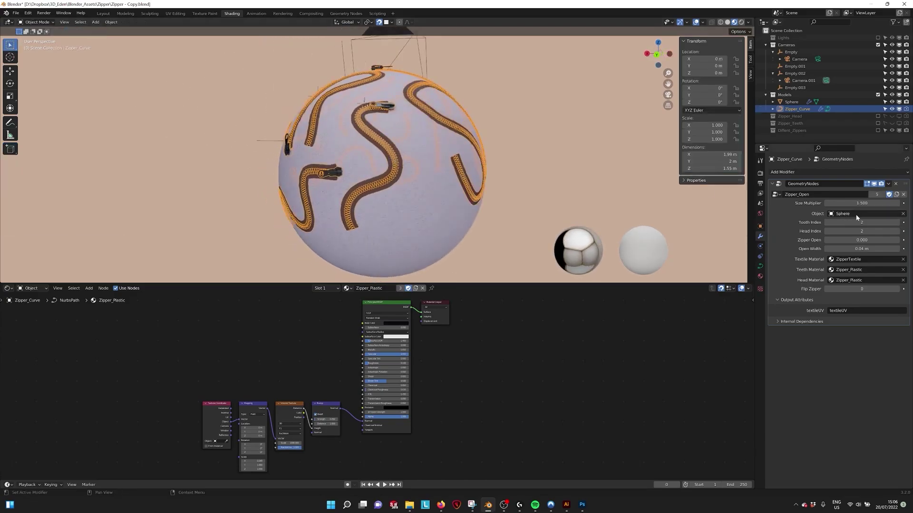
# - Hide Zipper_Curve, select the bare Sphere, and show the zippers again
pyautogui.click(434, 153)
pyautogui.click(797, 109)
pyautogui.click(892, 109)
pyautogui.click(787, 103)
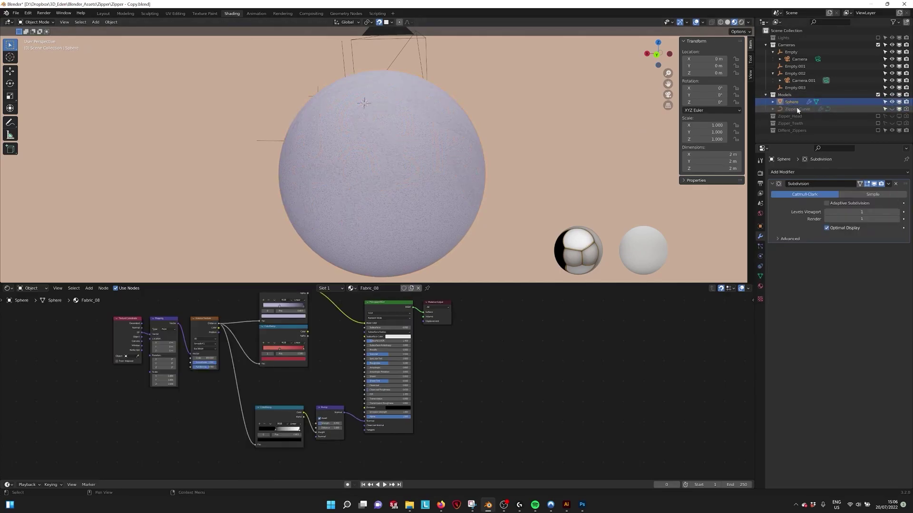
pyautogui.click(798, 109)
pyautogui.moveTo(408, 176); pyautogui.dragTo(485, 128, button='middle')
pyautogui.scroll(-1, 428, 182)
# - Try a different Size Multiplier on the zipper curve and undo the change
pyautogui.hotkey('alt', 'a')
pyautogui.click(485, 129)
pyautogui.moveTo(860, 204); pyautogui.dragTo(858, 204)
pyautogui.hotkey('ctrl', 'z')
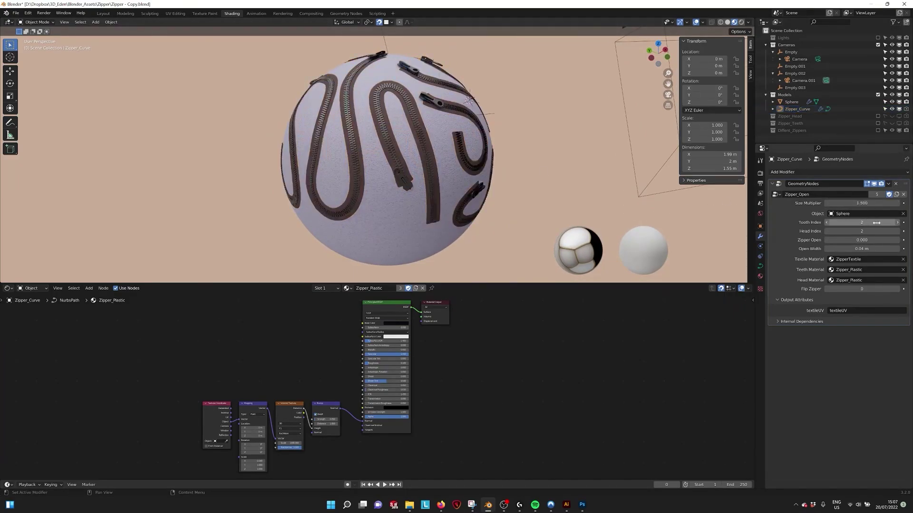
# - Set the zipper curve's Tooth Index to 0 and Zipper Open to 0.712
pyautogui.scroll(4, 448, 143)
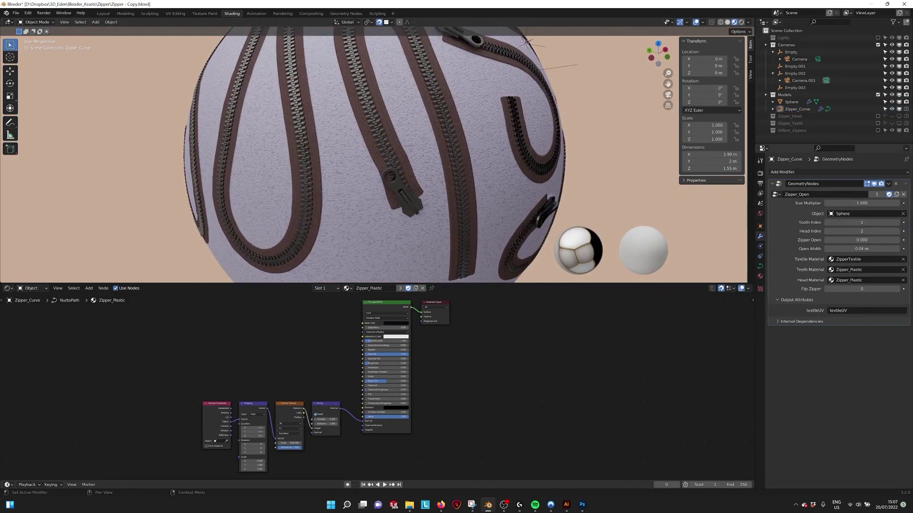
pyautogui.moveTo(829, 223); pyautogui.dragTo(858, 228)
pyautogui.moveTo(373, 117); pyautogui.dragTo(404, 98, button='middle')
pyautogui.scroll(-1, 518, 173)
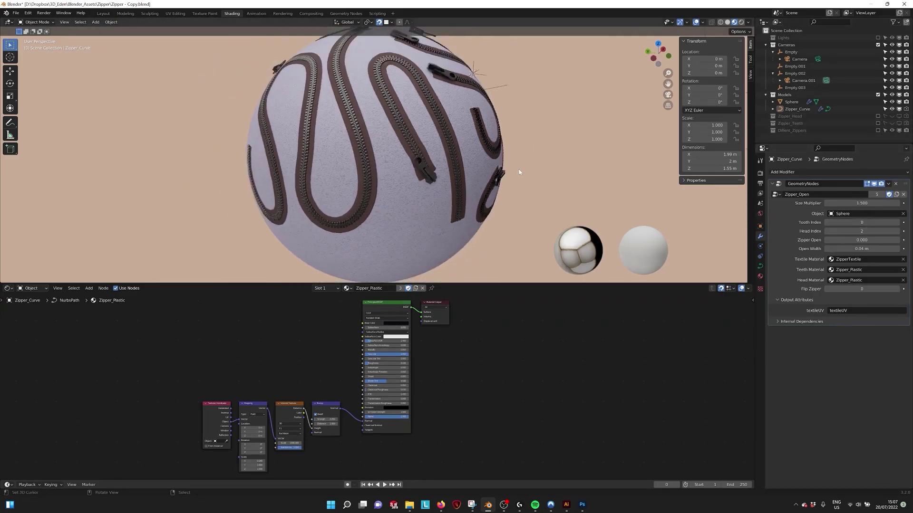
pyautogui.moveTo(518, 173); pyautogui.dragTo(501, 180, button='middle')
pyautogui.moveTo(829, 240); pyautogui.dragTo(865, 249)
# - Assign the Zipper_Silver material to both the zipper's teeth and its head
pyautogui.click(856, 270)
pyautogui.click(851, 323)
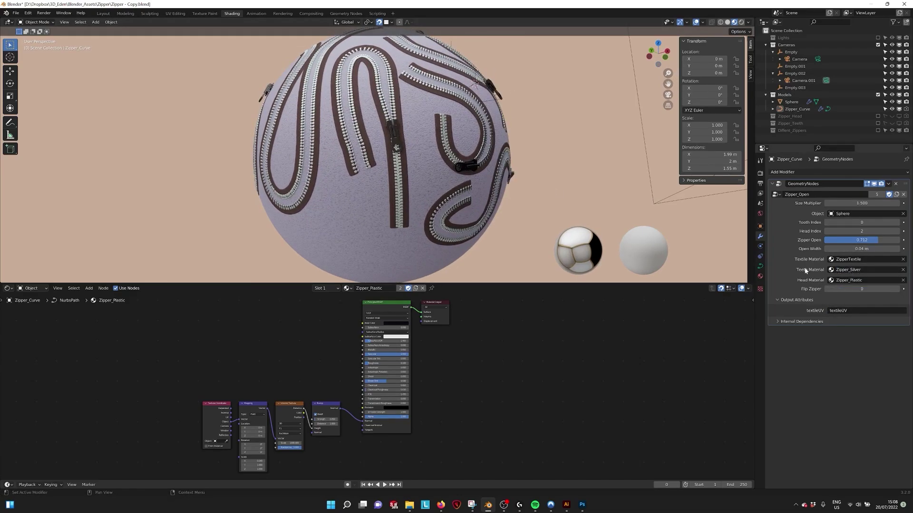
pyautogui.click(856, 280)
pyautogui.click(851, 333)
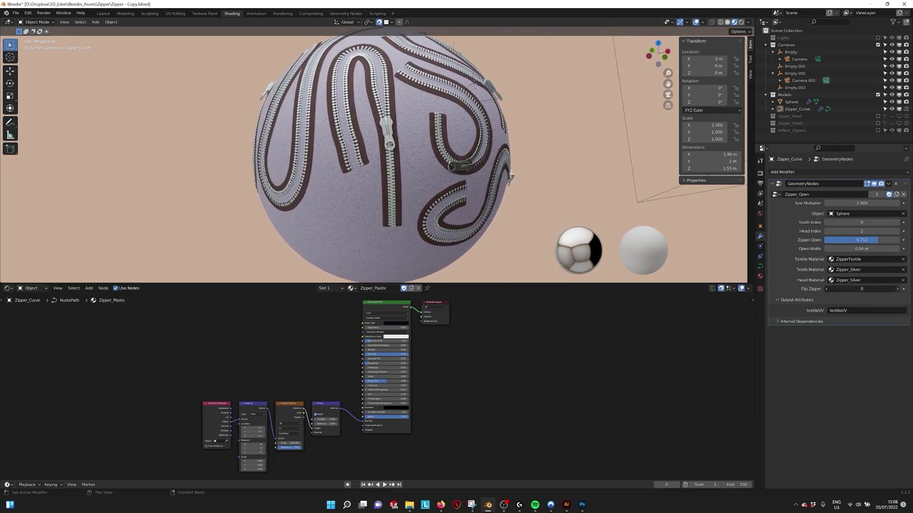
pyautogui.moveTo(547, 171); pyautogui.dragTo(582, 173, button='middle')
pyautogui.rightClick(449, 131)
pyautogui.moveTo(449, 131); pyautogui.dragTo(393, 129, button='middle')
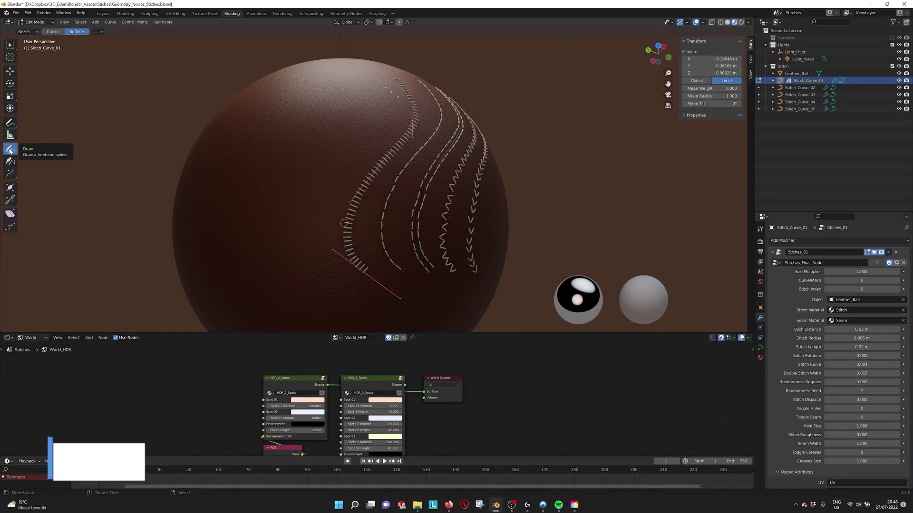
# - Draw additional winding stitch lines freehand on the leather ball inside Stitch_Curve_01, and return to Object Mode
pyautogui.moveTo(304, 166); pyautogui.dragTo(413, 162, button='middle')
pyautogui.moveTo(355, 232); pyautogui.dragTo(355, 232)
pyautogui.moveTo(354, 232); pyautogui.dragTo(350, 113, button='middle')
pyautogui.press('Tab')
pyautogui.moveTo(366, 181)
pyautogui.mouseDown(button='middle')
pyautogui.moveTo(424, 192)
pyautogui.moveTo(380, 181)
pyautogui.mouseUp(button='middle')
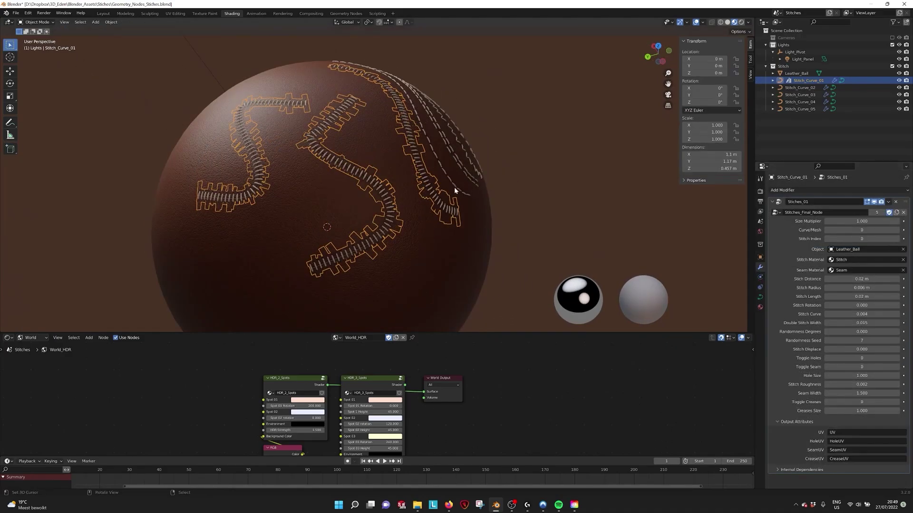
# - Set the Stitch Distance of Stitch_Curve_01 to 0.059 m and step its Stitch Index through 1 to 4
pyautogui.click(898, 239)
pyautogui.scroll(2, 379, 188)
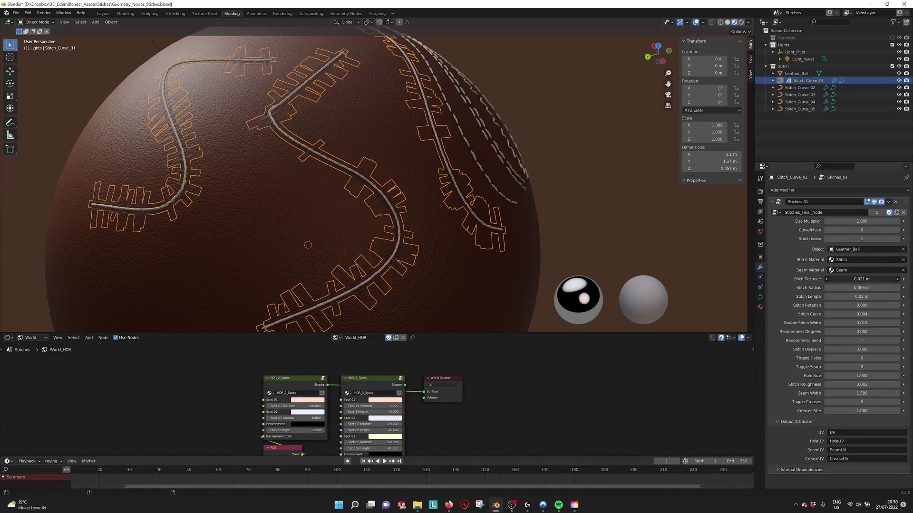
pyautogui.moveTo(862, 279); pyautogui.dragTo(879, 279)
pyautogui.click(898, 239)
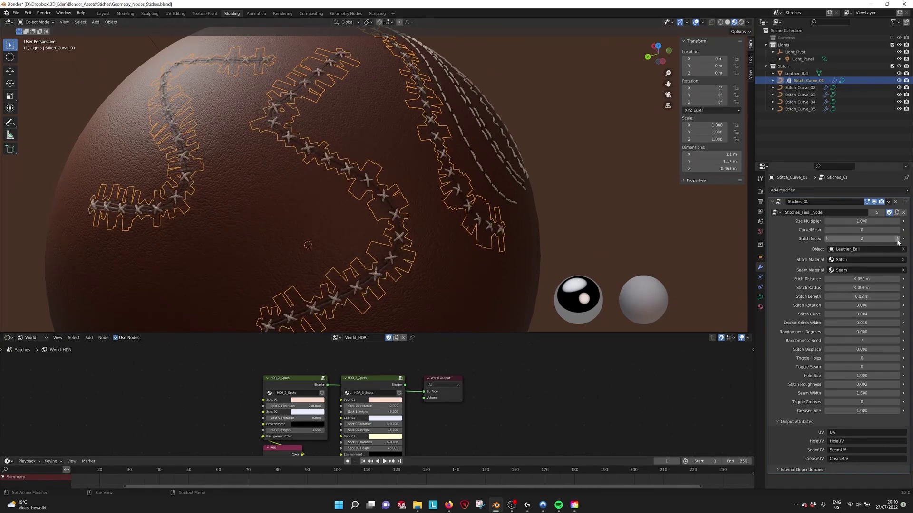
pyautogui.click(897, 239)
pyautogui.click(897, 239)
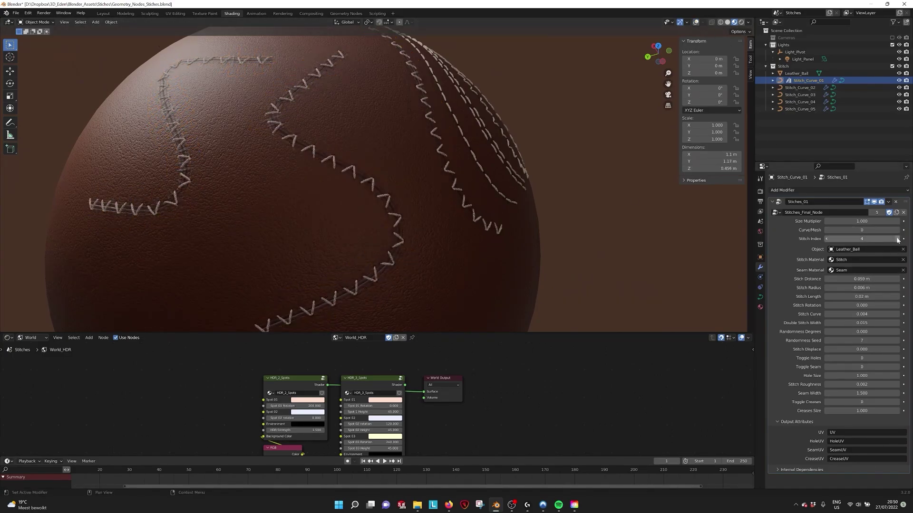
# - Set the Stitch Index of Stitch_Curve_01 to 5 and its Stitch Distance to 0.029 m
pyautogui.click(897, 239)
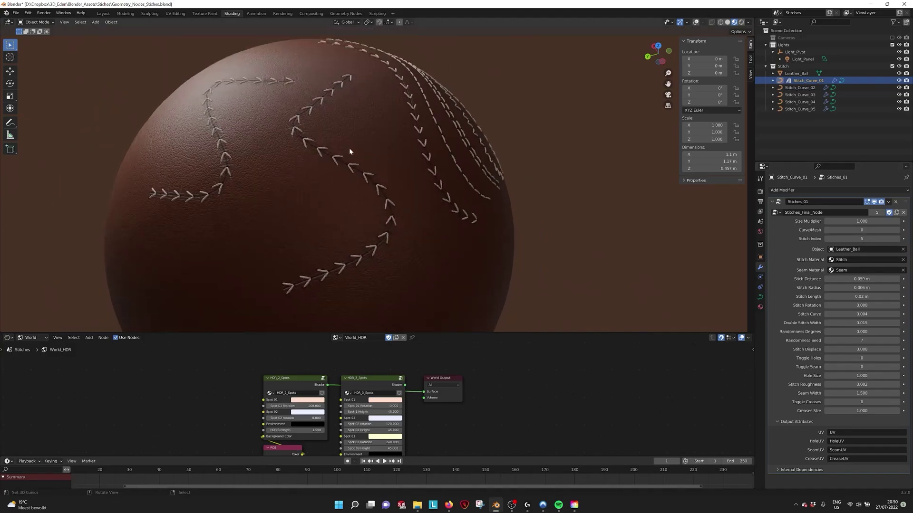
pyautogui.moveTo(857, 279)
pyautogui.mouseDown()
pyautogui.moveTo(839, 279)
pyautogui.moveTo(882, 288)
pyautogui.moveTo(861, 287)
pyautogui.moveTo(883, 297)
pyautogui.moveTo(861, 296)
pyautogui.mouseUp()
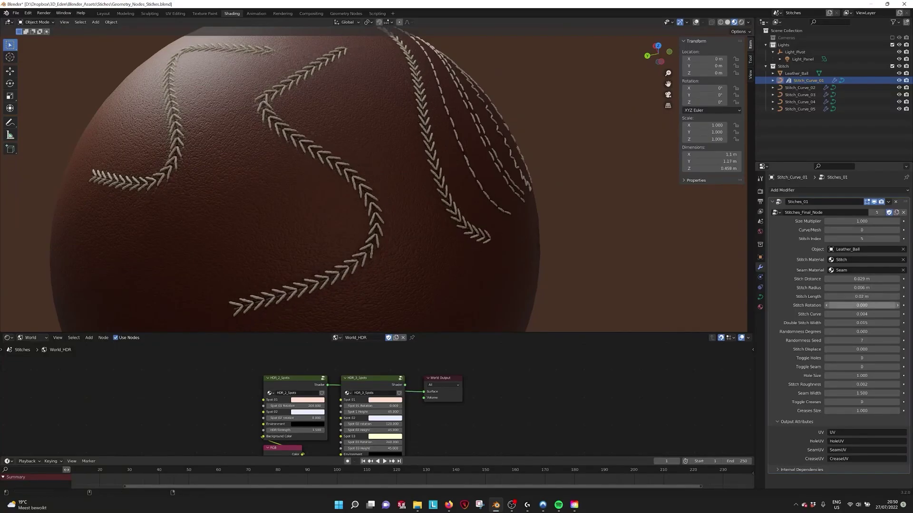
# - Try a Stitch Rotation of 45 on Stitch_Curve_01 and reset it to 0
pyautogui.write('45')
pyautogui.press('Return')
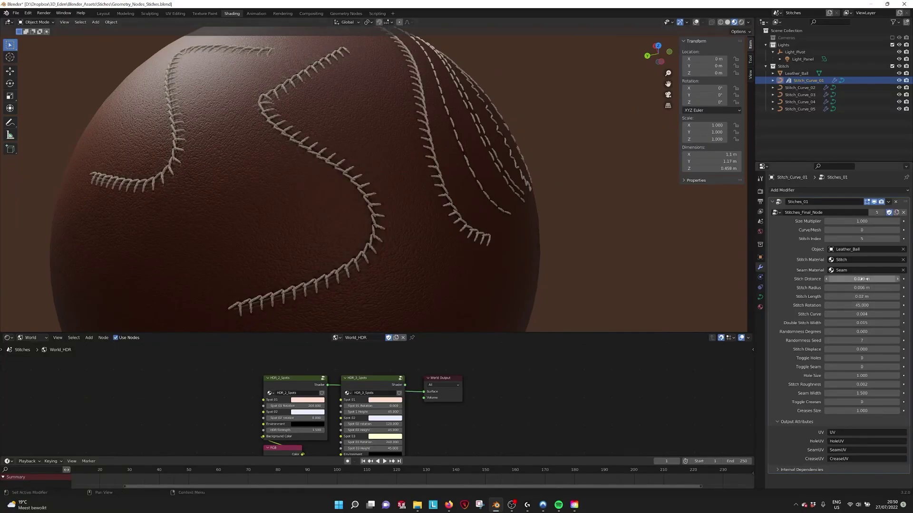
pyautogui.write('0')
pyautogui.press('Return')
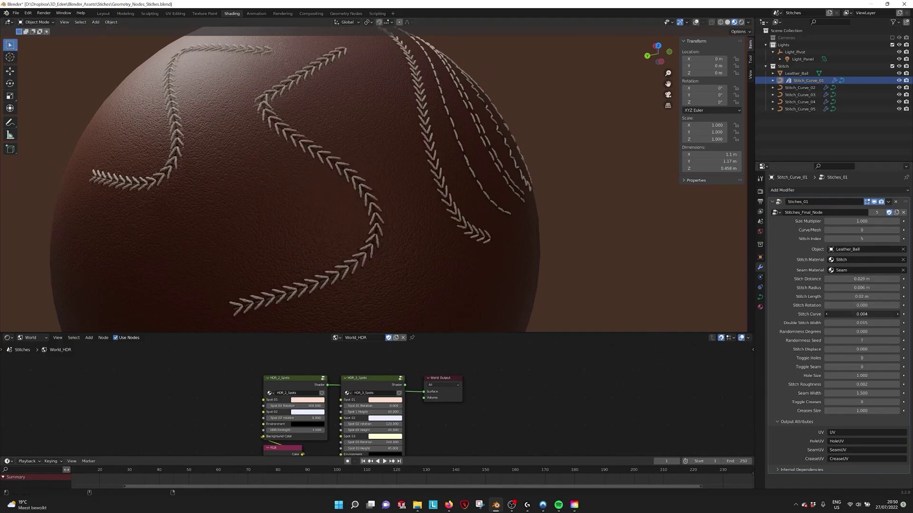
# - Increase the Stitch Curve value to bulge the stitches, and set the Stitch Index to 3 for double stitches
pyautogui.moveTo(862, 315); pyautogui.dragTo(846, 314)
pyautogui.moveTo(444, 183); pyautogui.dragTo(482, 179, button='middle')
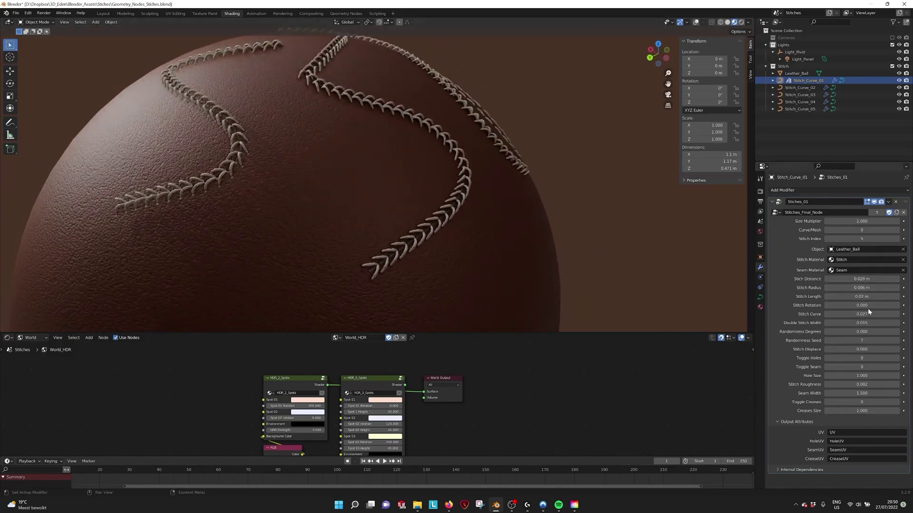
pyautogui.click(828, 239)
pyautogui.click(827, 239)
pyautogui.moveTo(554, 231); pyautogui.dragTo(544, 232, button='middle')
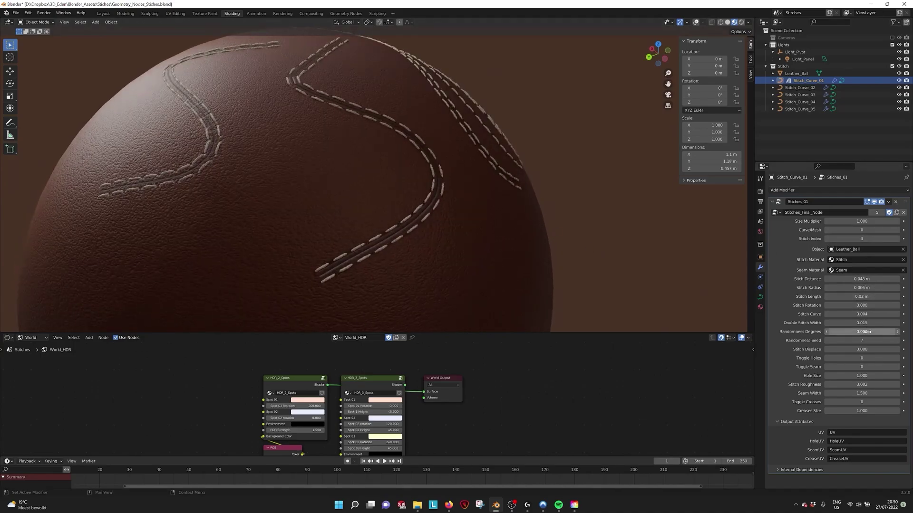
# - Adjust the Double Stitch Width, and try Randomness Degrees of 90 before resetting it to 0
pyautogui.moveTo(862, 323)
pyautogui.mouseDown()
pyautogui.moveTo(882, 323)
pyautogui.moveTo(861, 322)
pyautogui.mouseUp()
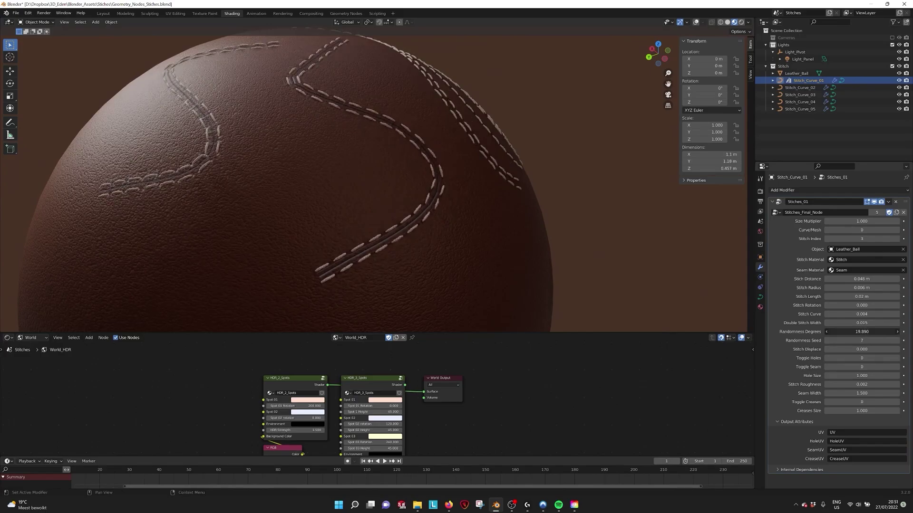
pyautogui.moveTo(358, 228); pyautogui.dragTo(351, 238, button='middle')
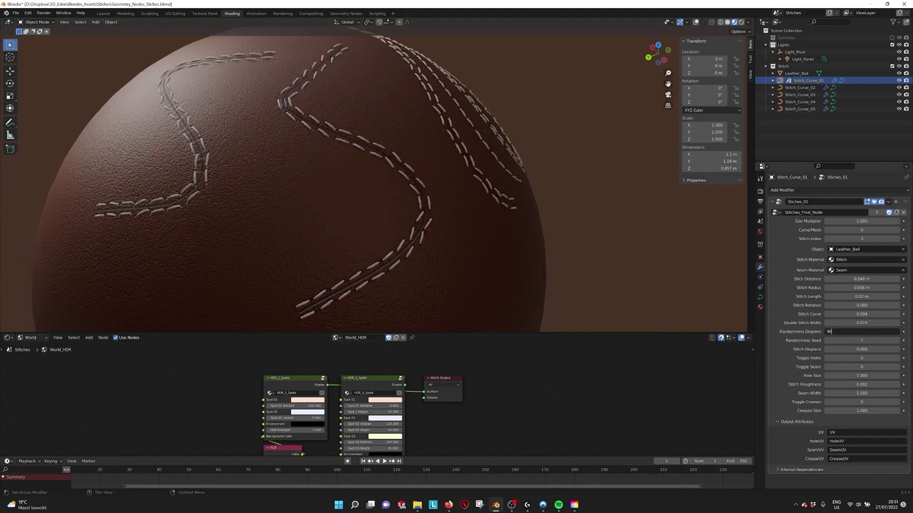
pyautogui.press('Return')
pyautogui.write('0')
pyautogui.press('Return')
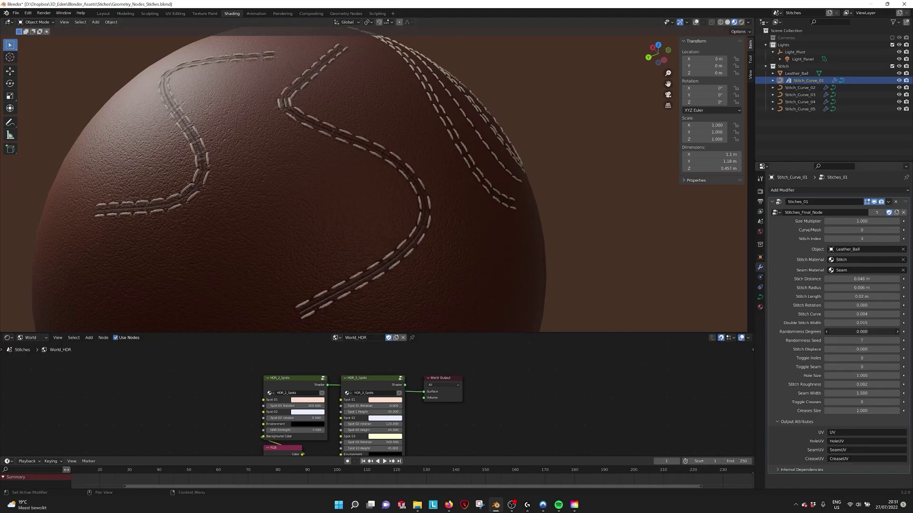
# - Set the stitches' Randomness Degrees to 45 and the Randomness Seed to 10
pyautogui.click(866, 332)
pyautogui.write('45')
pyautogui.press('Return')
pyautogui.click(897, 341)
pyautogui.click(897, 341)
pyautogui.click(897, 341)
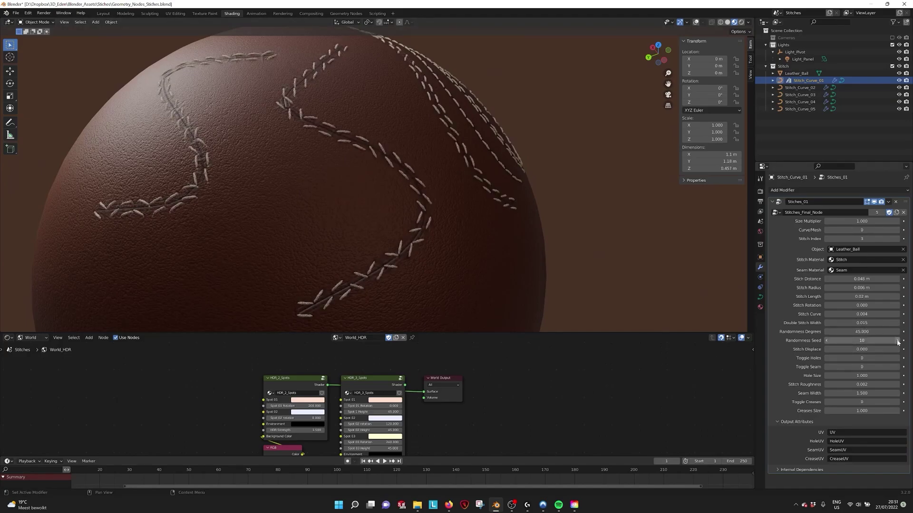
# - Reset Randomness Degrees, Toggle Holes and Toggle Seam to 0, and adjust the stitches' Hole Size
pyautogui.write('0')
pyautogui.press('Return')
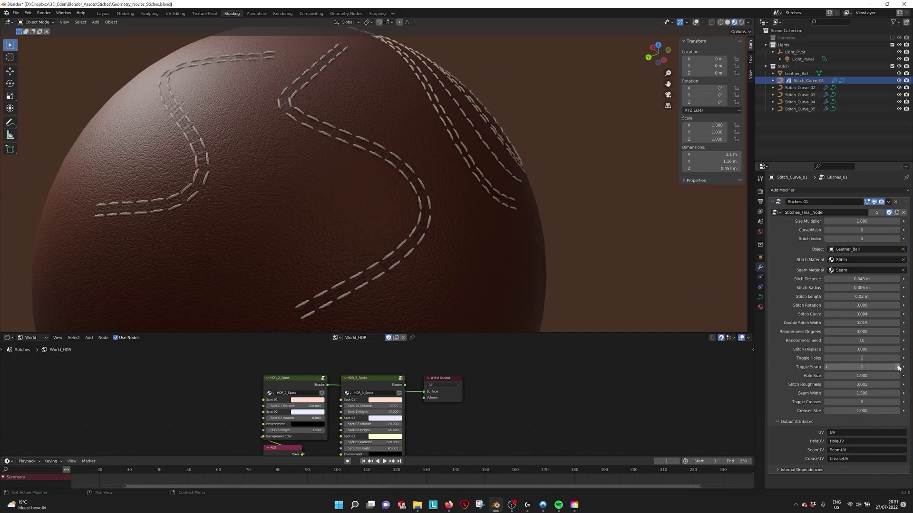
pyautogui.click(827, 358)
pyautogui.click(825, 367)
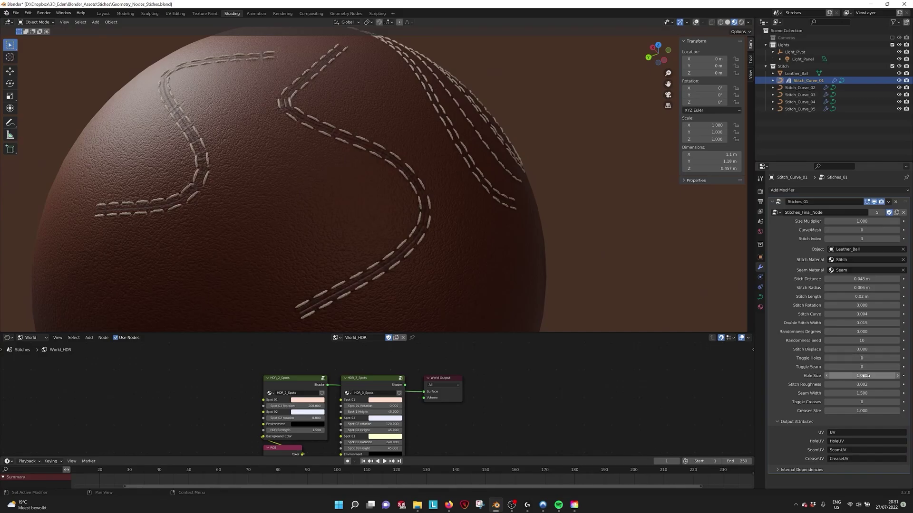
pyautogui.moveTo(862, 375)
pyautogui.mouseDown()
pyautogui.moveTo(895, 376)
pyautogui.moveTo(860, 384)
pyautogui.mouseUp()
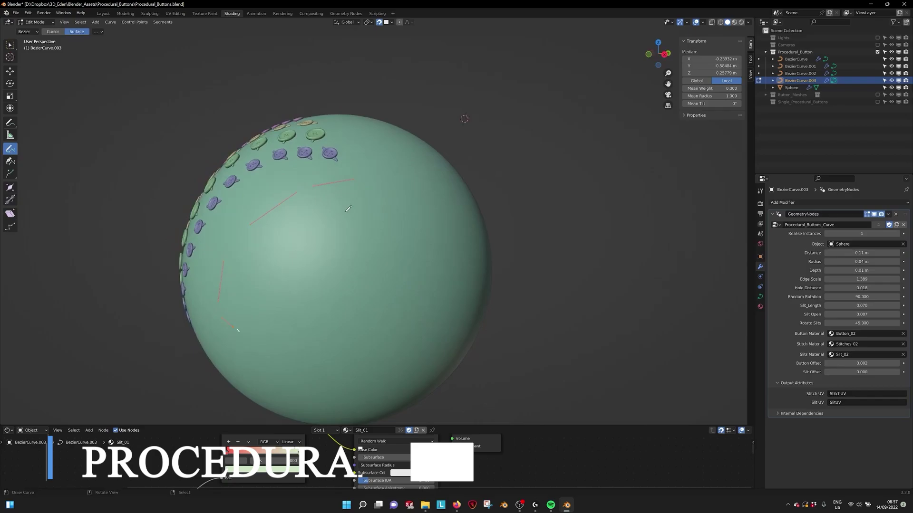
# - Draw two winding button lines freehand on the green sphere inside BezierCurve.003, and return to Object Mode
pyautogui.moveTo(381, 129)
pyautogui.mouseDown()
pyautogui.moveTo(393, 199)
pyautogui.moveTo(330, 292)
pyautogui.moveTo(327, 323)
pyautogui.mouseUp()
pyautogui.moveTo(401, 270); pyautogui.dragTo(298, 292, button='middle')
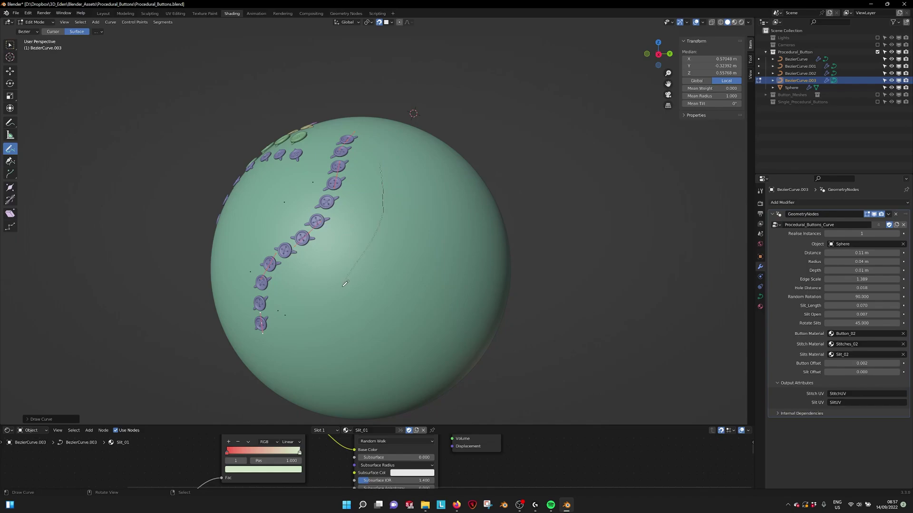
pyautogui.press('Tab')
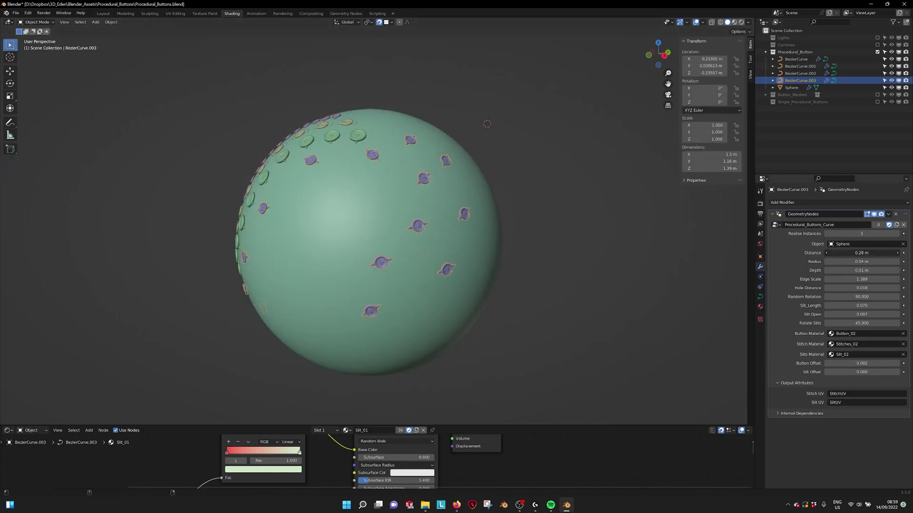
# - Set BezierCurve.003's Distance to 0.101 m, Edge Scale to 1.203, Hole Distance to 0.018 and Rotate Slits to 44.515, and adjust the Button Offset
pyautogui.moveTo(862, 253); pyautogui.dragTo(832, 253)
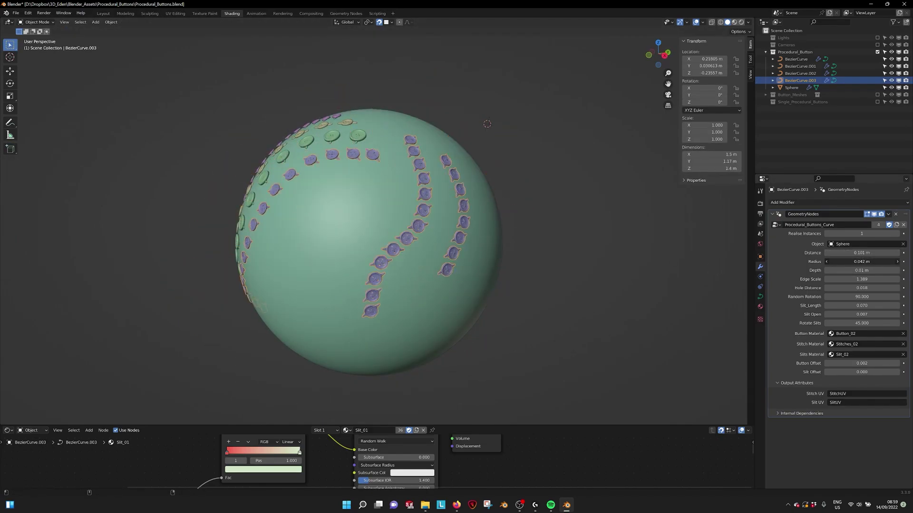
pyautogui.moveTo(861, 279); pyautogui.dragTo(863, 279)
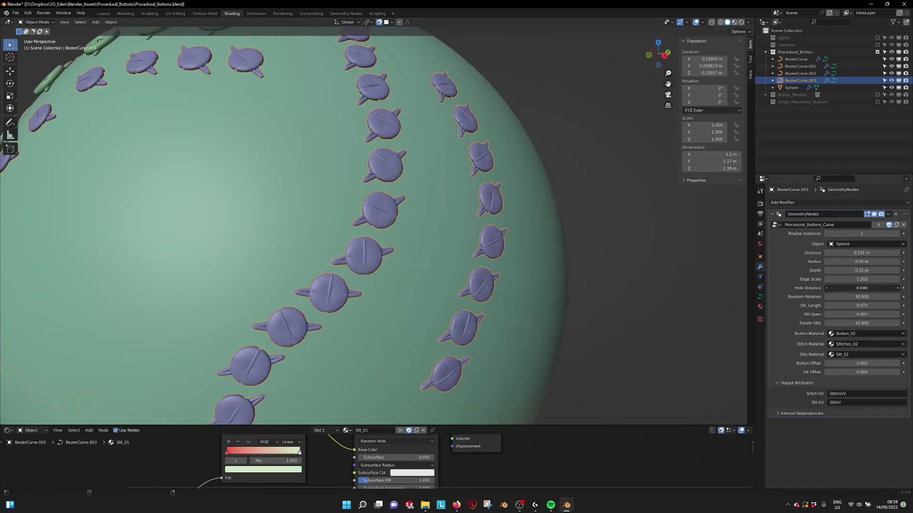
pyautogui.moveTo(861, 288); pyautogui.dragTo(871, 289)
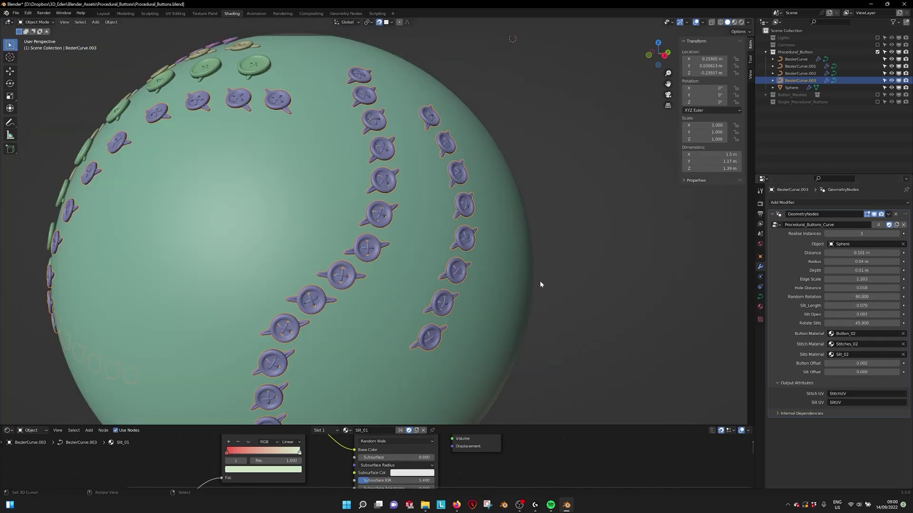
pyautogui.moveTo(862, 306); pyautogui.dragTo(857, 323)
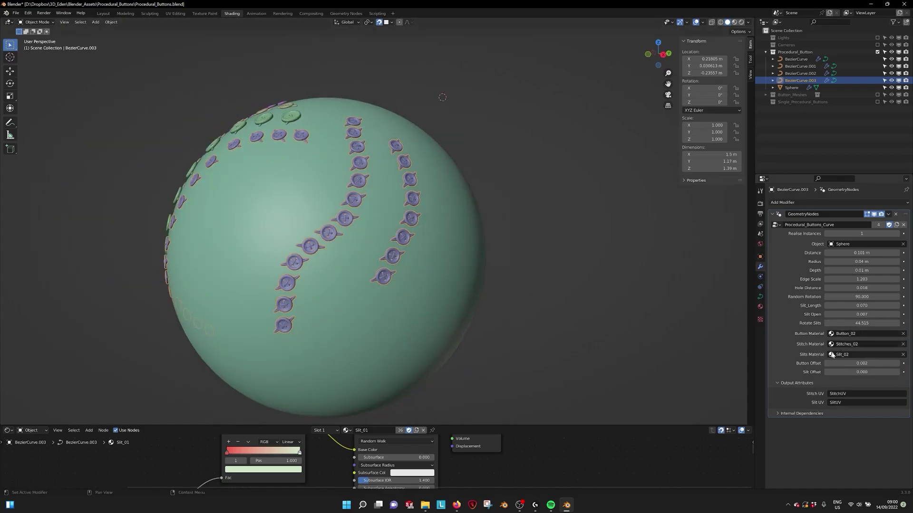
pyautogui.moveTo(863, 363); pyautogui.dragTo(872, 363)
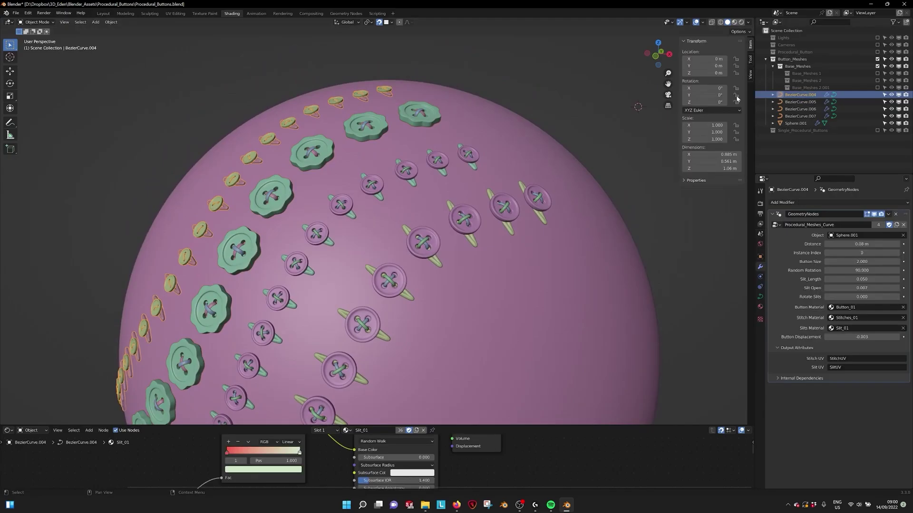
# - Hide the button curves and pink sphere, and inspect the button parts inside the Base_Meshes 1 and Base_Meshes 2 collections
pyautogui.click(888, 120)
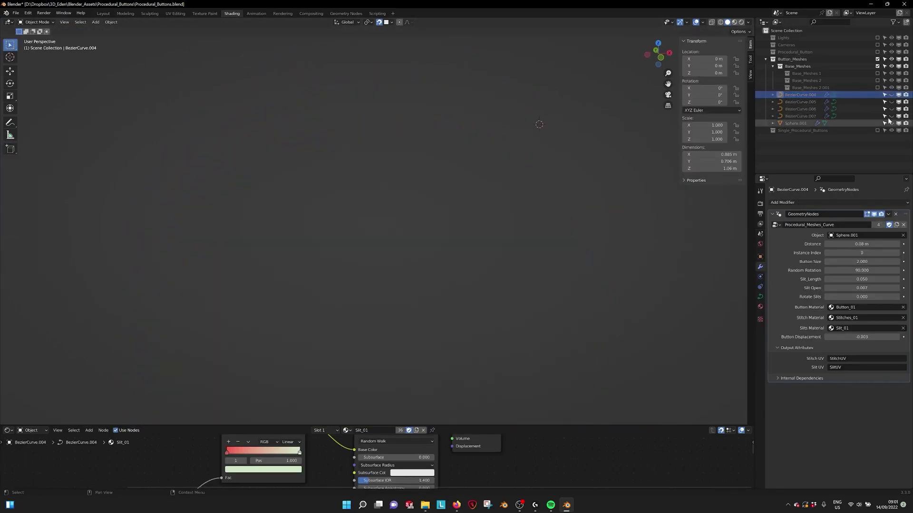
pyautogui.scroll(8, 380, 313)
pyautogui.keyDown('shift'); pyautogui.moveTo(465, 277); pyautogui.dragTo(443, 253, button='middle'); pyautogui.keyUp('shift')
pyautogui.click(780, 74)
pyautogui.click(812, 82)
pyautogui.click(809, 88)
pyautogui.click(877, 73)
pyautogui.click(877, 81)
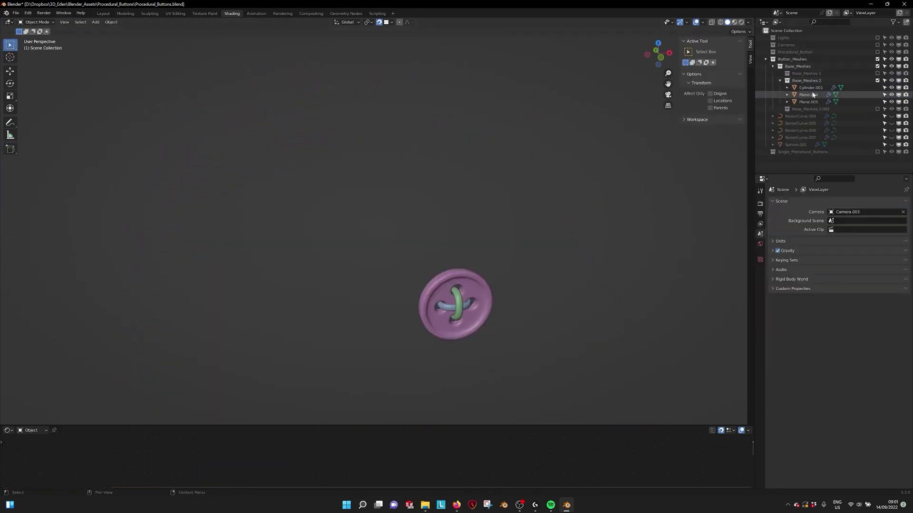
pyautogui.click(809, 94)
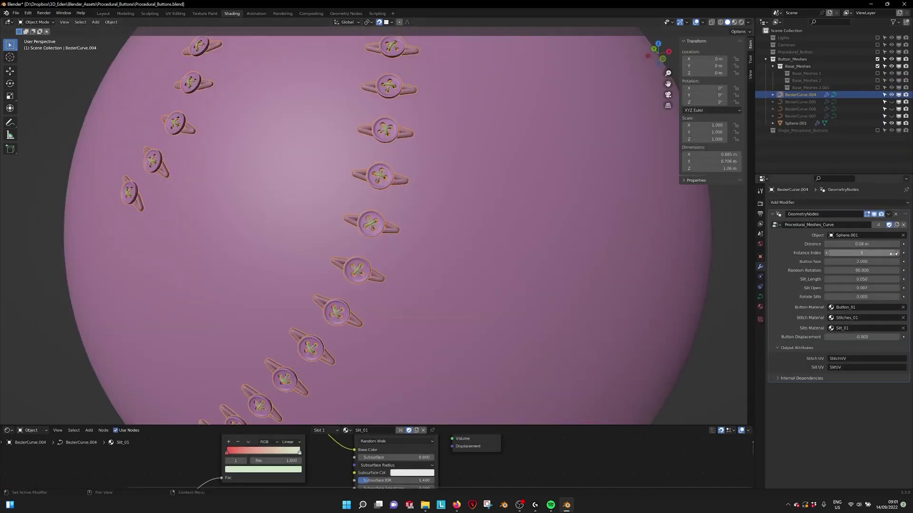
# - Step the Instance Index of BezierCurve.004 through its button meshes, and adjust the Distance and Button Size
pyautogui.click(894, 253)
pyautogui.click(893, 252)
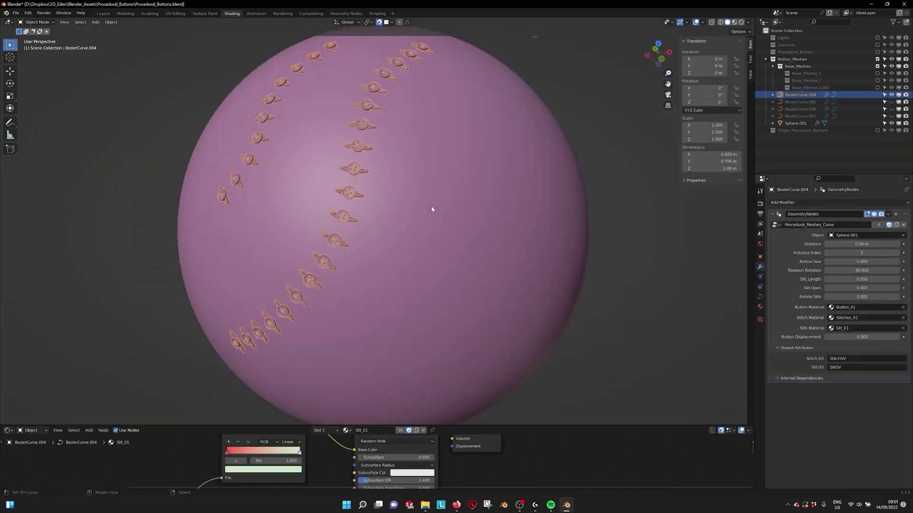
pyautogui.moveTo(855, 244); pyautogui.dragTo(876, 261)
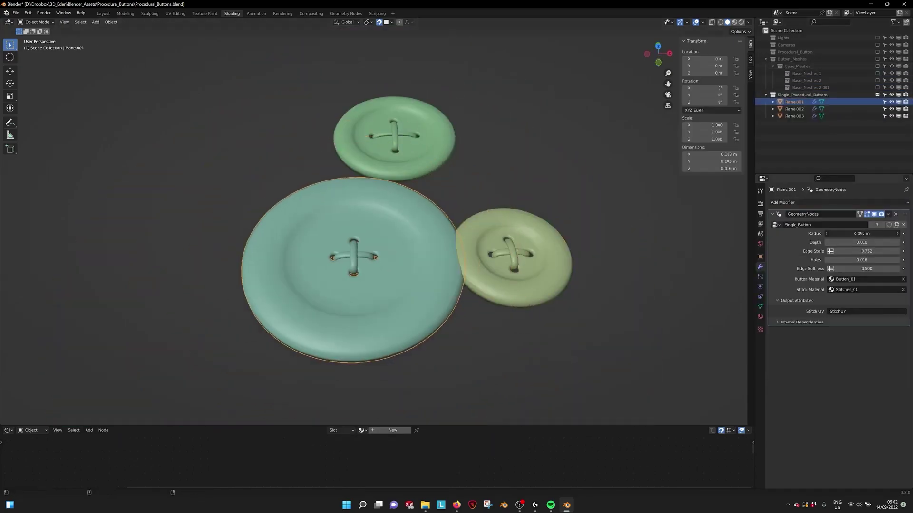
# - Set Plane.001's button Radius to 0.128 m, Depth to 0.013 and Edge Scale to 0.770, and preview the buttons with their materials
pyautogui.moveTo(862, 233)
pyautogui.mouseDown()
pyautogui.moveTo(879, 234)
pyautogui.moveTo(875, 242)
pyautogui.mouseUp()
pyautogui.moveTo(866, 251); pyautogui.dragTo(836, 269)
pyautogui.hotkey('ctrl', 'z')
pyautogui.scroll(-1, 471, 237)
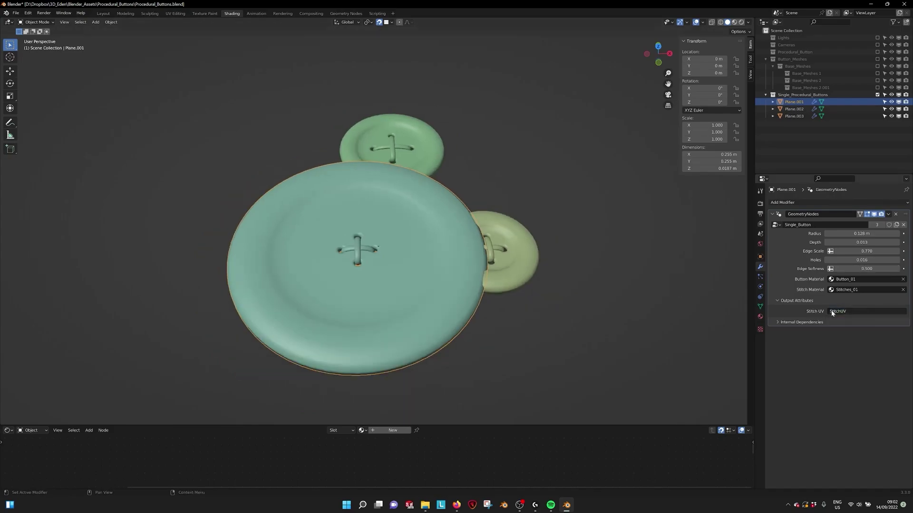
pyautogui.press('z')
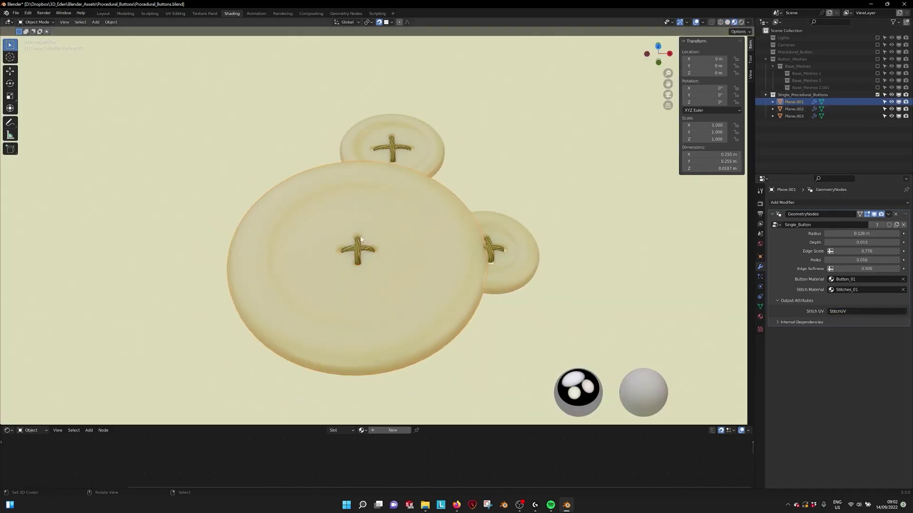
pyautogui.scroll(-3, 360, 239)
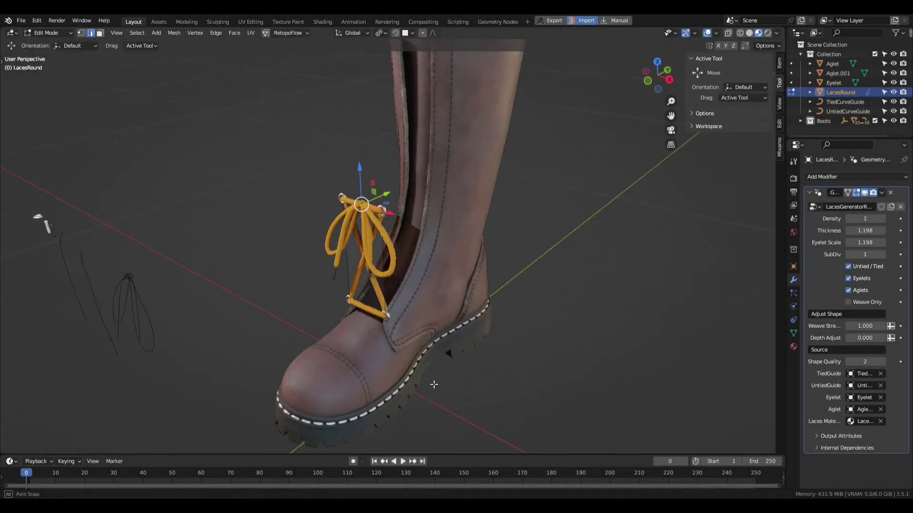
# - Move the selected upper edge of the LacesRound mesh into the boot's front opening, aligning it along X
pyautogui.moveTo(445, 351); pyautogui.dragTo(445, 408, button='middle')
pyautogui.moveTo(375, 224)
pyautogui.mouseDown()
pyautogui.moveTo(413, 274)
pyautogui.moveTo(427, 267)
pyautogui.mouseUp()
pyautogui.moveTo(430, 280); pyautogui.dragTo(495, 318, button='middle')
pyautogui.press('g')
pyautogui.press('x')
pyautogui.click(533, 336)
# - Extrude the upper lace edge about 0.086 m along Z and move the new edge up the boot shaft
pyautogui.press('e')
pyautogui.press('z')
pyautogui.click(533, 294)
pyautogui.press('g')
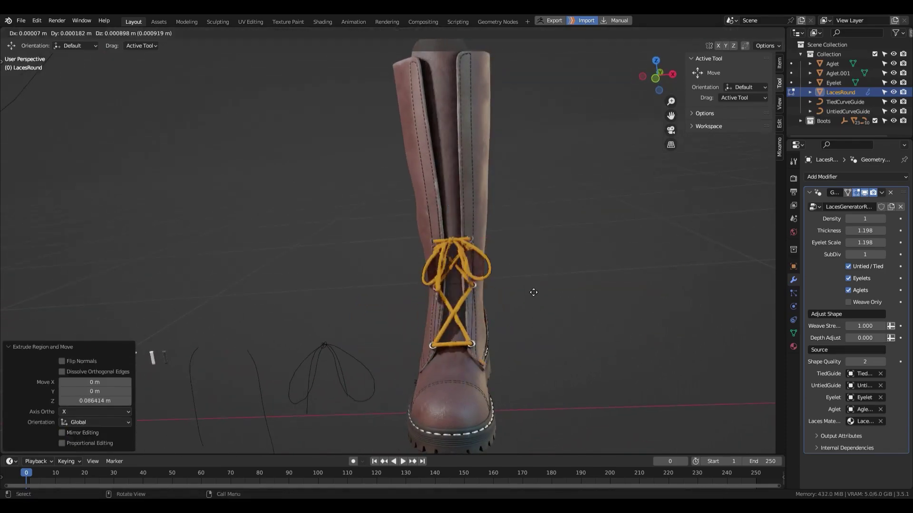
pyautogui.click(526, 163)
# - Extrude the lace mesh again along Z toward the boot's top, and set the laces' Density to 3
pyautogui.press('e')
pyautogui.press('z')
pyautogui.moveTo(526, 300); pyautogui.dragTo(512, 318, button='middle')
pyautogui.click(882, 219)
pyautogui.click(882, 219)
# - Add a centred loop cut across the lower section of the lace mesh near the boot's ankle
pyautogui.moveTo(562, 364); pyautogui.dragTo(528, 359, button='middle')
pyautogui.scroll(1, 476, 359)
pyautogui.hotkey('ctrl', 'r')
pyautogui.click(423, 362)
pyautogui.rightClick(423, 361)
pyautogui.scroll(2, 404, 366)
pyautogui.moveTo(401, 367); pyautogui.dragTo(473, 385, button='middle')
# - Shrink the lace mesh edges at the boot's ankle inward with Shrink/Fatten, using an offset of about -0.0067 m
pyautogui.hotkey('alt', 's')
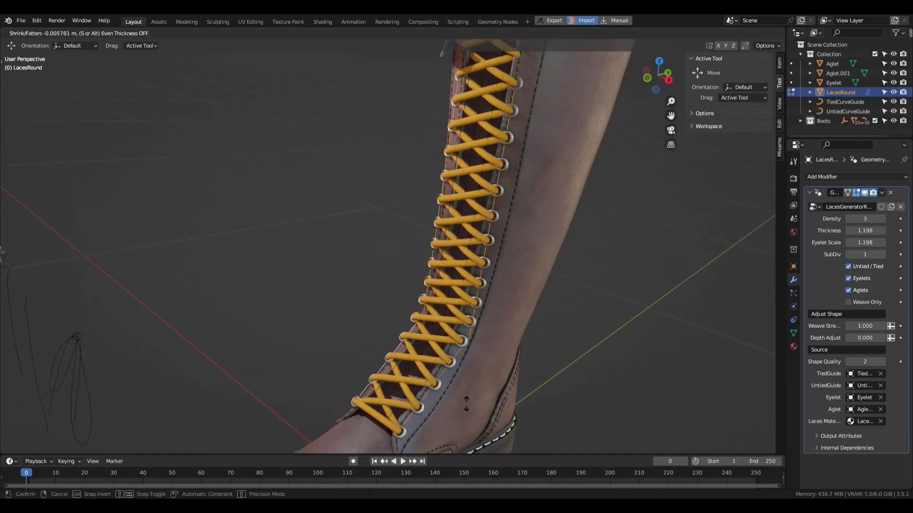
pyautogui.click(467, 404)
pyautogui.keyDown('shift'); pyautogui.click(468, 333); pyautogui.keyUp('shift')
pyautogui.hotkey('alt', 's')
pyautogui.click(474, 406)
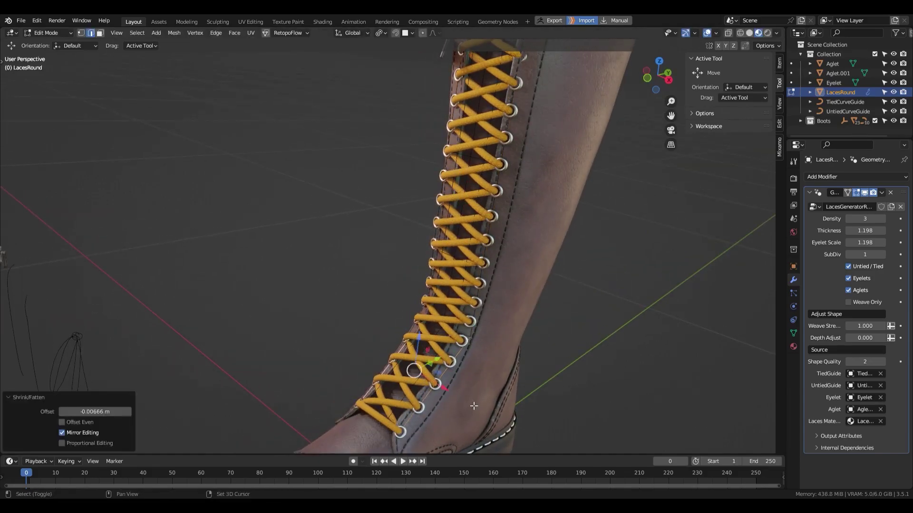
# - Switch the lace mesh to face selection and turn on X-ray at the top of the boot
pyautogui.keyDown('shift'); pyautogui.moveTo(474, 406); pyautogui.dragTo(494, 444, button='middle'); pyautogui.keyUp('shift')
pyautogui.scroll(-3, 494, 333)
pyautogui.press('3')
pyautogui.hotkey('alt', 'z')
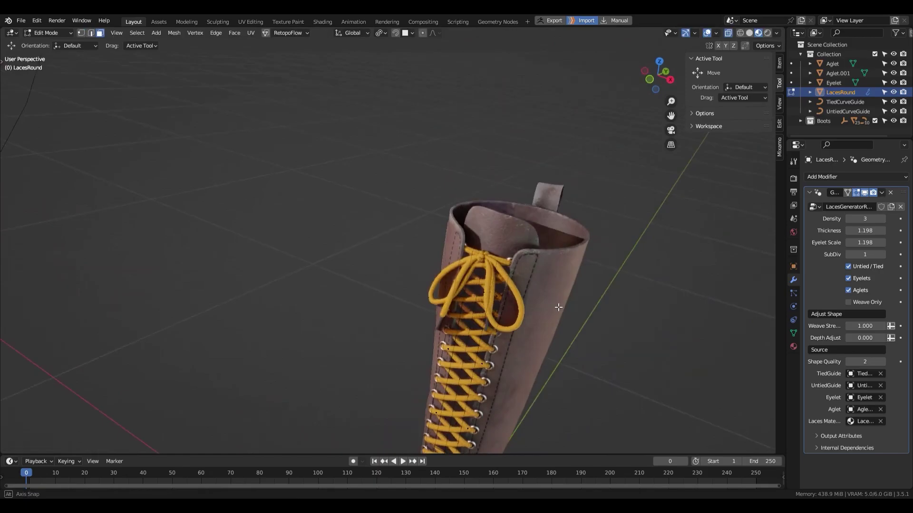